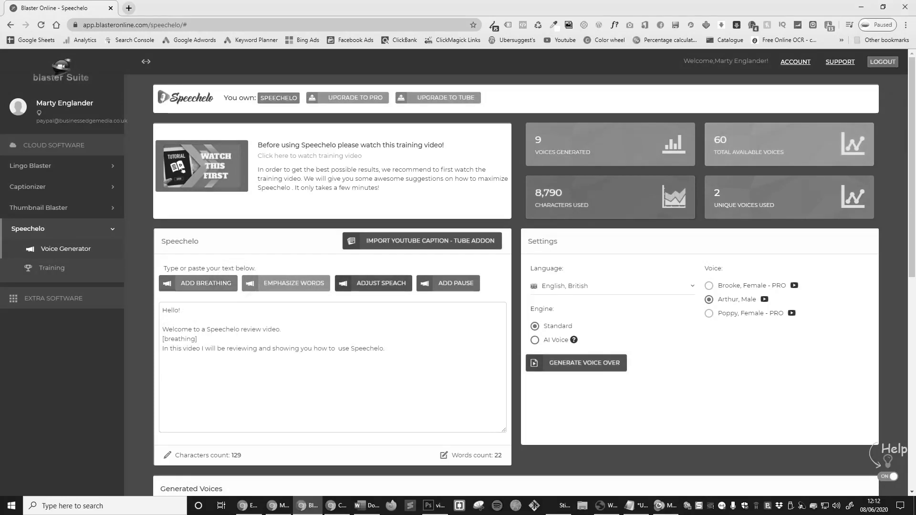
# Step: Emphasize 'Speechelo', generate the British English Arthur voice-over, and play its preview
pyautogui.doubleClick(368, 348)
pyautogui.click(300, 285)
pyautogui.click(576, 363)
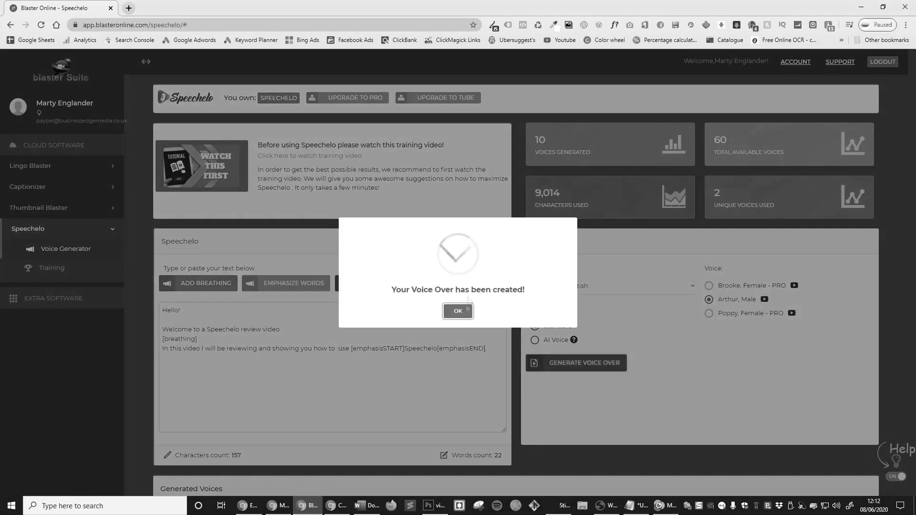
pyautogui.click(467, 310)
pyautogui.click(671, 396)
pyautogui.click(338, 141)
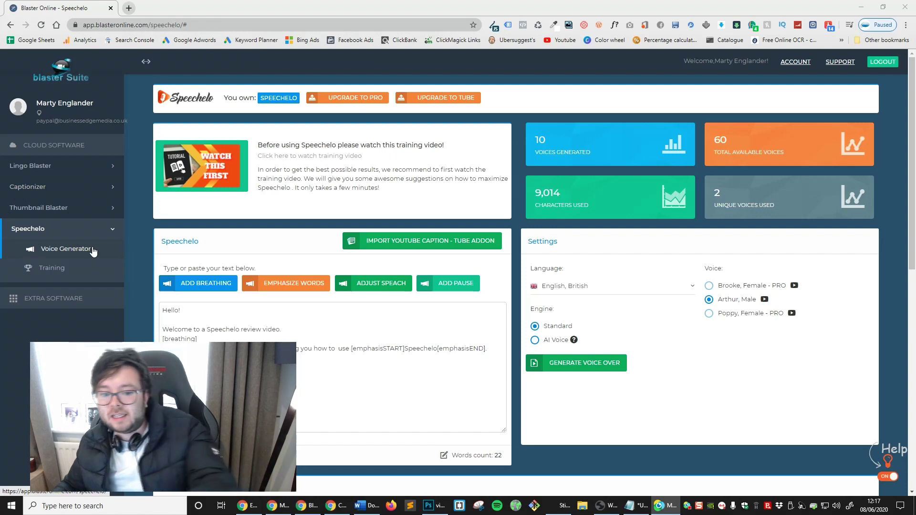
# Step: View the Full Training Video on the Training page, then return to the Voice Generator
pyautogui.click(45, 266)
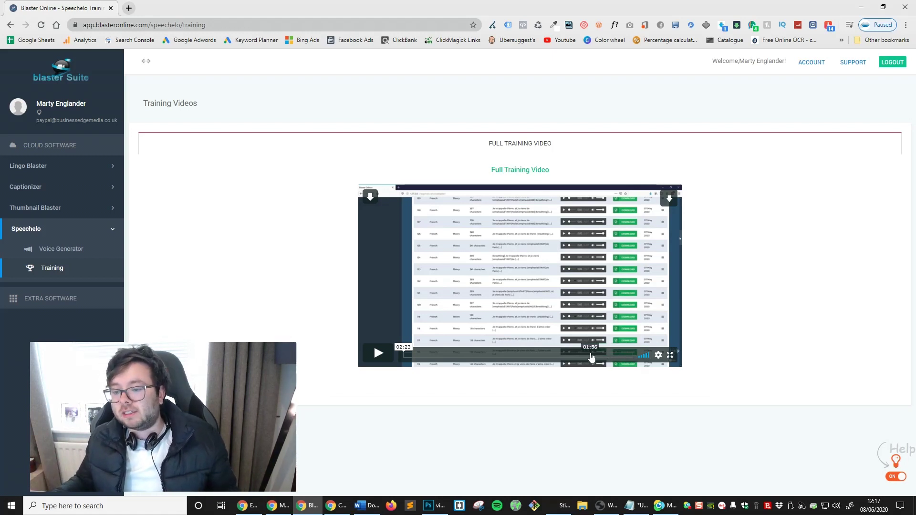
pyautogui.click(111, 249)
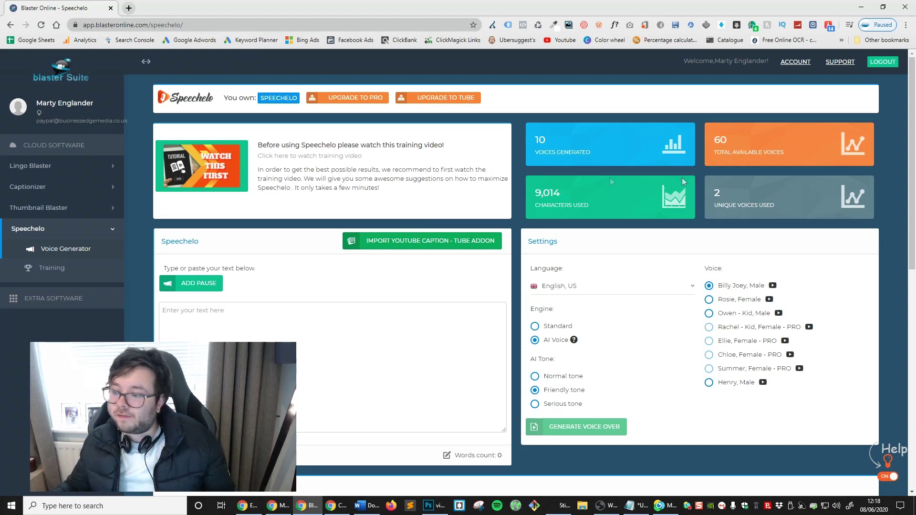
pyautogui.moveTo(536, 152); pyautogui.dragTo(615, 166)
pyautogui.click(783, 152)
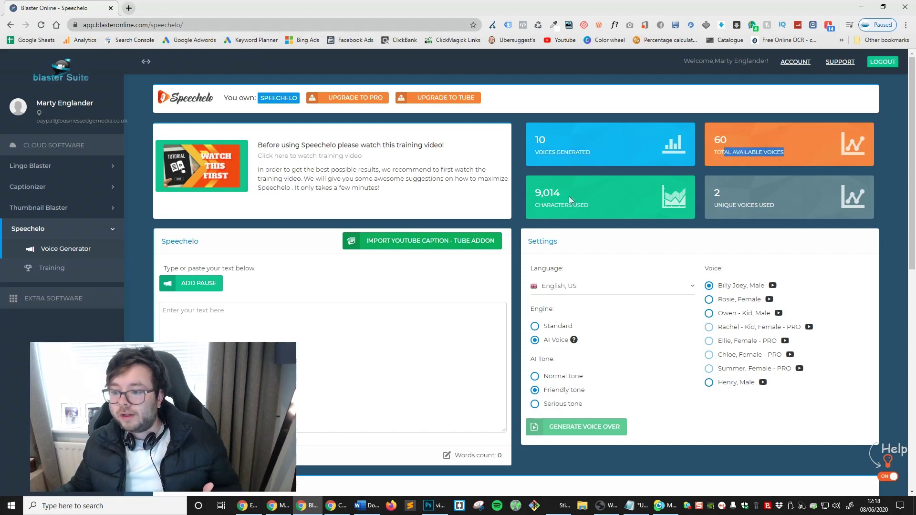
pyautogui.moveTo(554, 204); pyautogui.dragTo(602, 206)
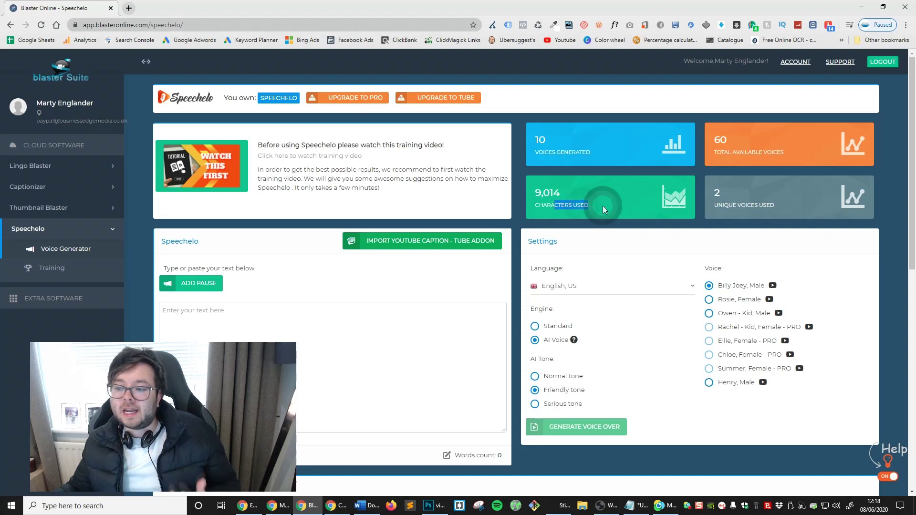
pyautogui.click(748, 204)
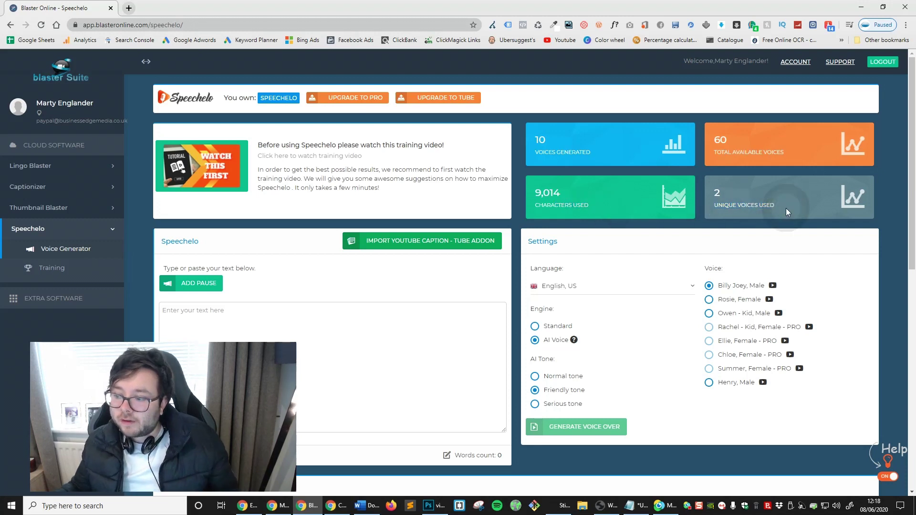
pyautogui.moveTo(540, 153); pyautogui.dragTo(631, 154)
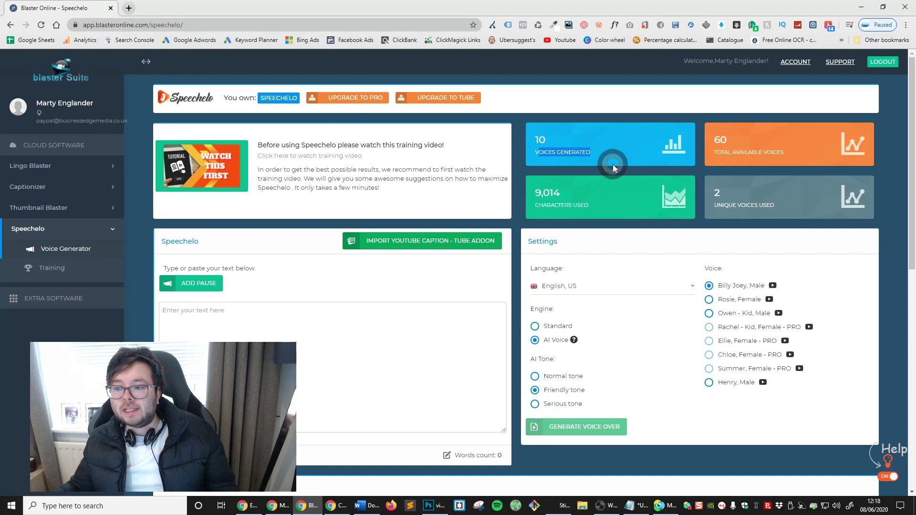
pyautogui.click(613, 164)
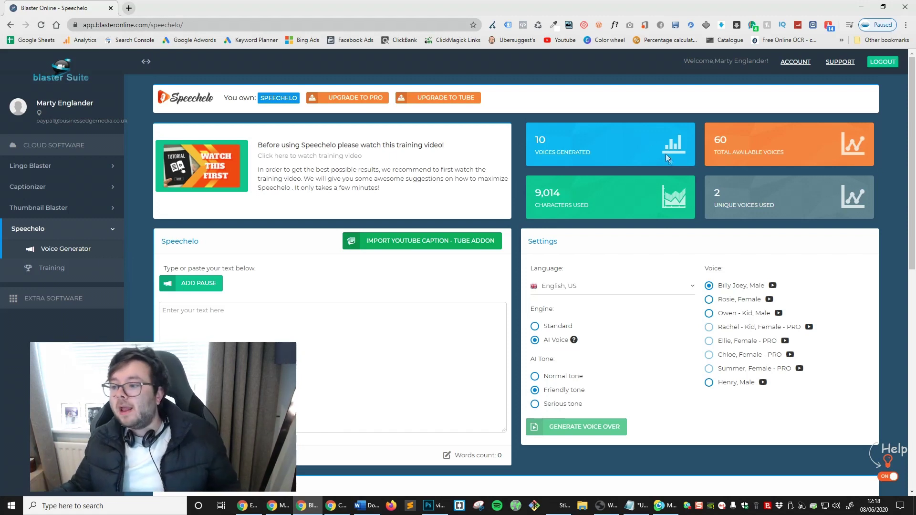
pyautogui.doubleClick(773, 152)
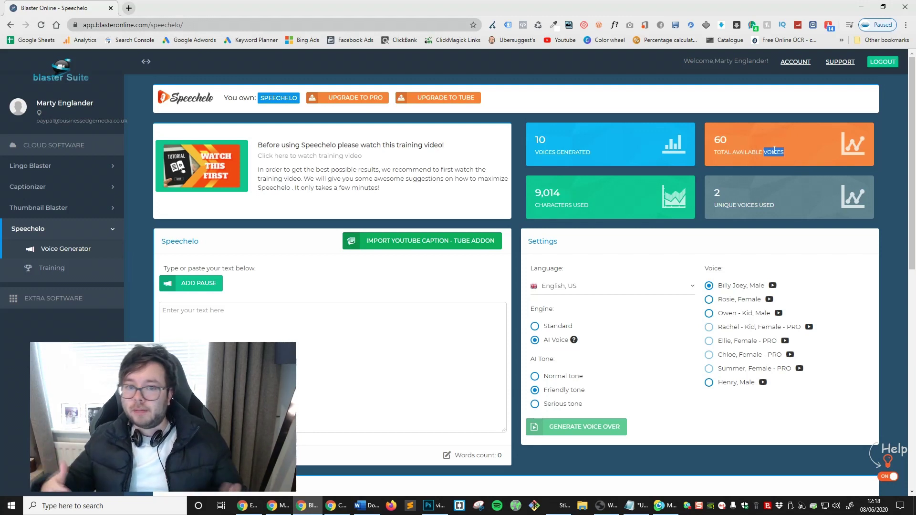
pyautogui.click(565, 211)
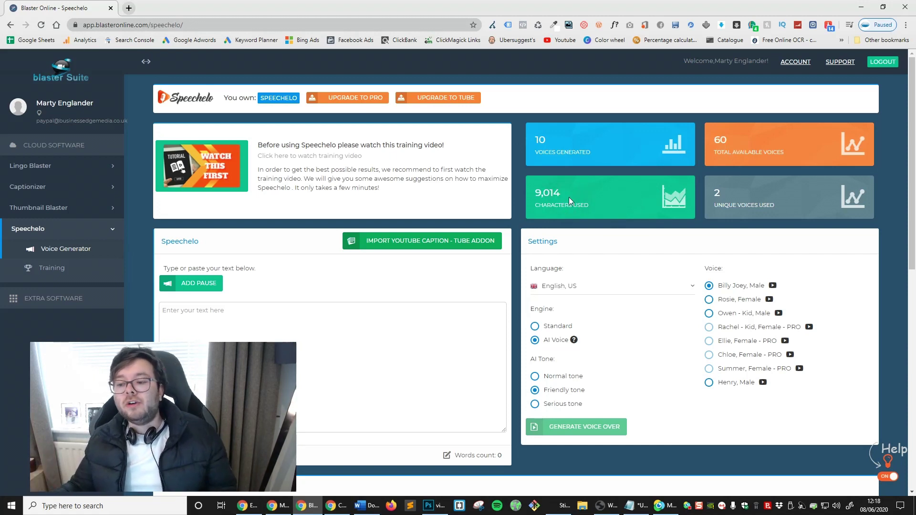
pyautogui.moveTo(535, 193); pyautogui.dragTo(560, 193)
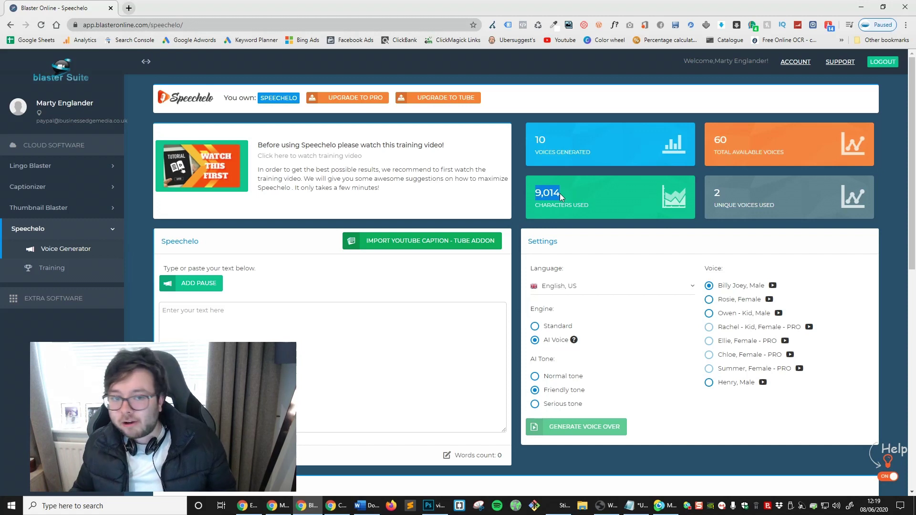
pyautogui.click(547, 192)
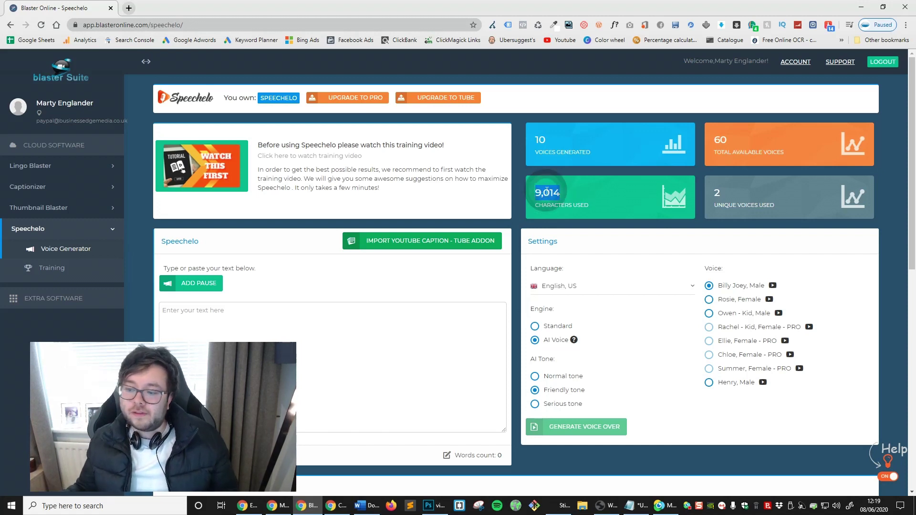
pyautogui.doubleClick(546, 194)
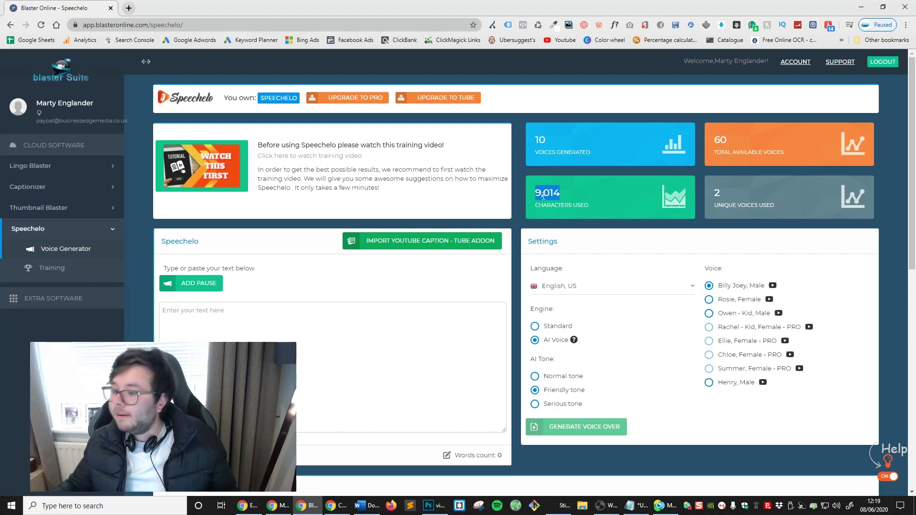
pyautogui.click(799, 212)
pyautogui.doubleClick(747, 203)
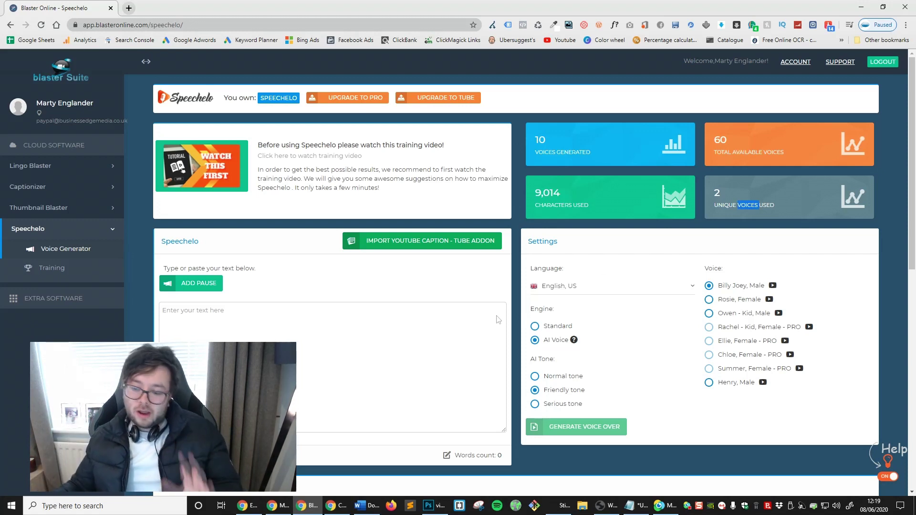
# Step: Paste the 'Hello! Welcome to a Speechelo review video…' script exactly once (21 words, 118 characters)
pyautogui.click(378, 379)
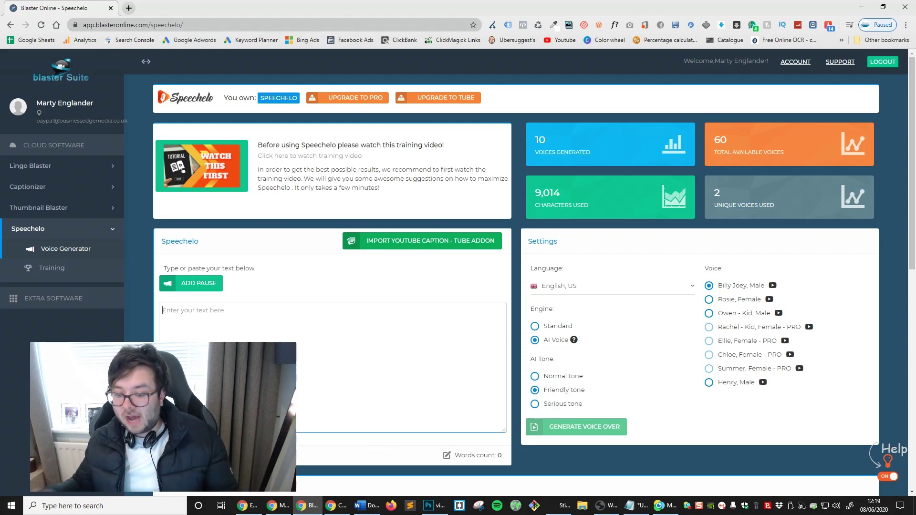
pyautogui.hotkey('ctrl', 'v')
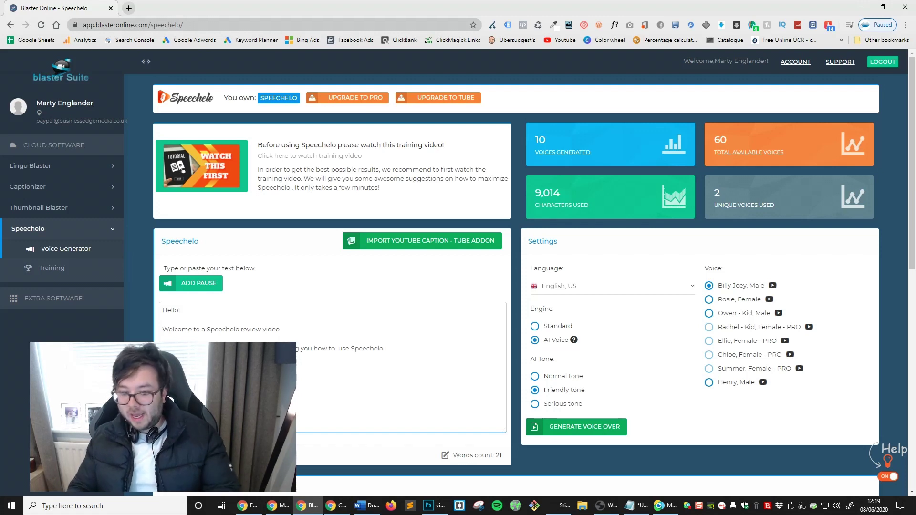
pyautogui.hotkey('ctrl', 'v')
pyautogui.hotkey('ctrl', 'v')
pyautogui.hotkey('ctrl', 'v')
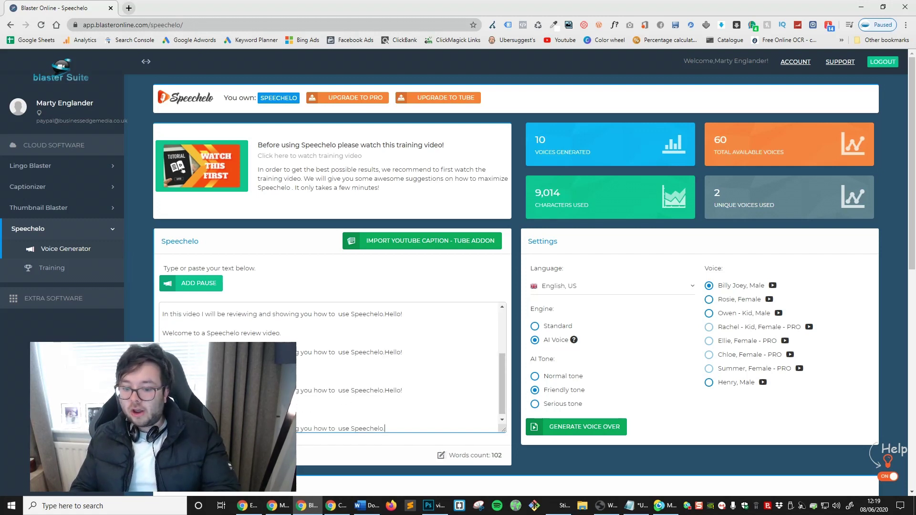
pyautogui.hotkey('ctrl', 'a')
pyautogui.press('BackSpace')
pyautogui.hotkey('ctrl', 'v')
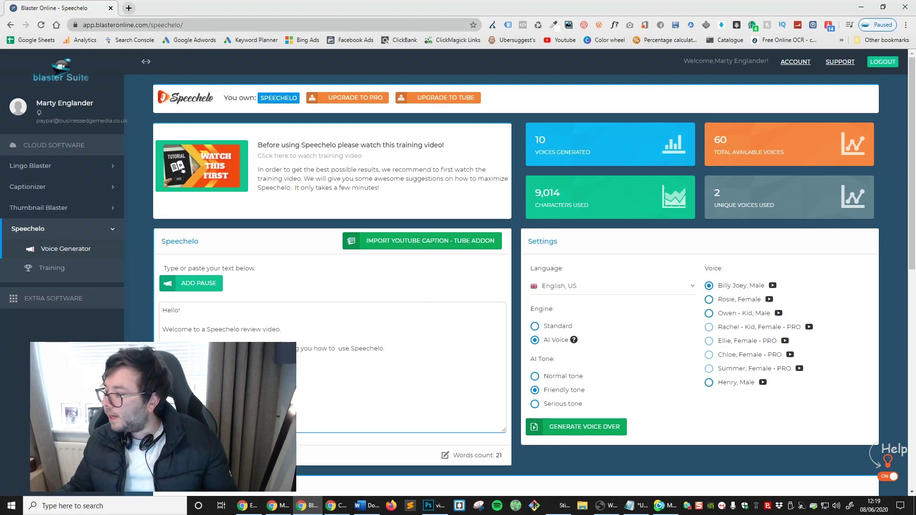
pyautogui.scroll(-3, 338, 366)
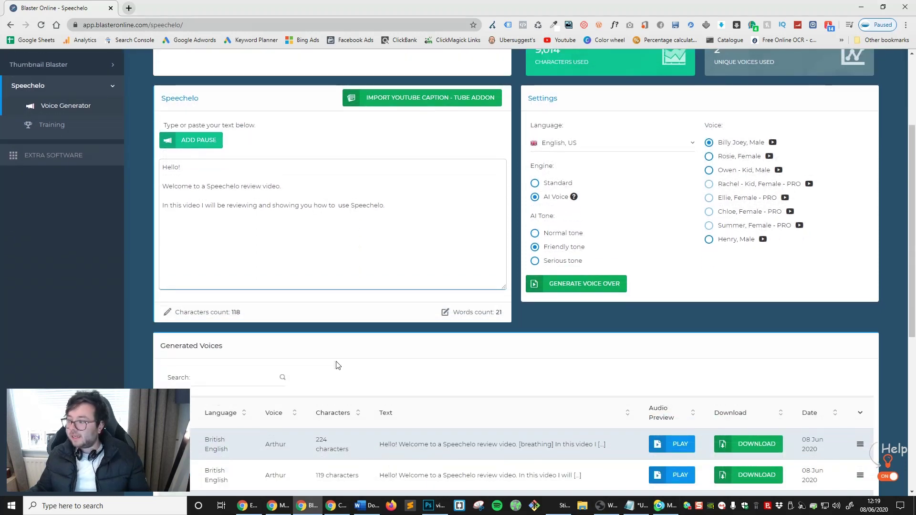
pyautogui.click(213, 186)
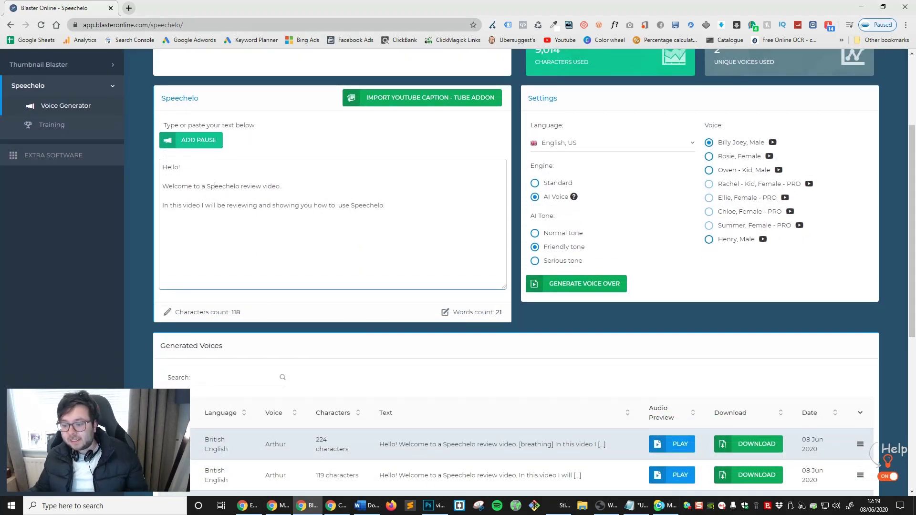
pyautogui.doubleClick(483, 312)
pyautogui.tripleClick(235, 311)
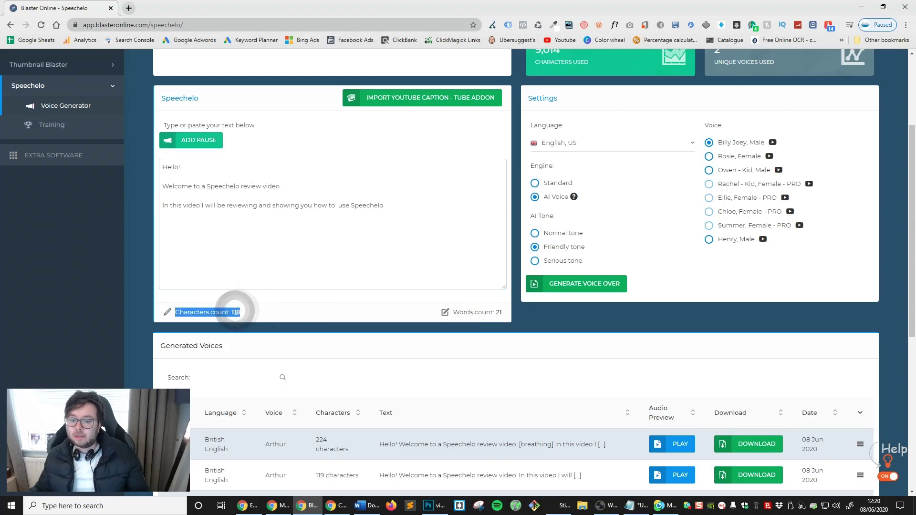
pyautogui.click(463, 309)
pyautogui.scroll(1, 462, 309)
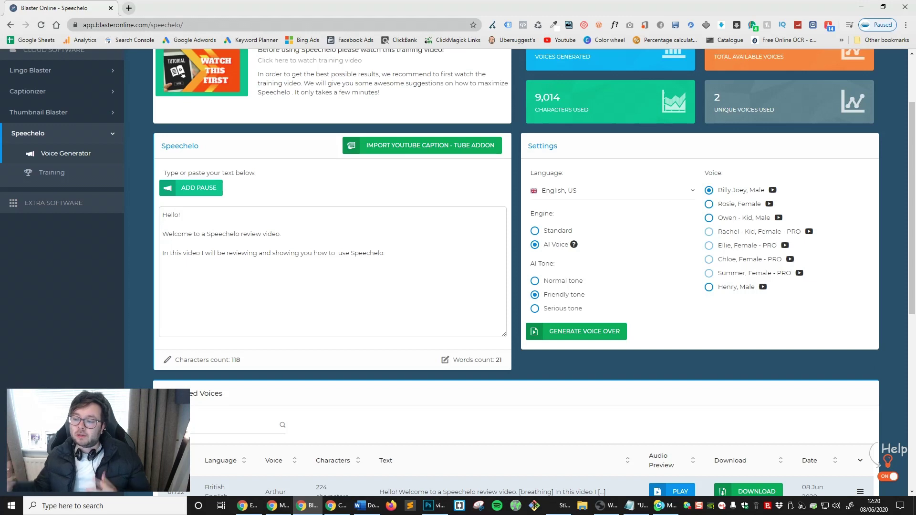
pyautogui.click(433, 314)
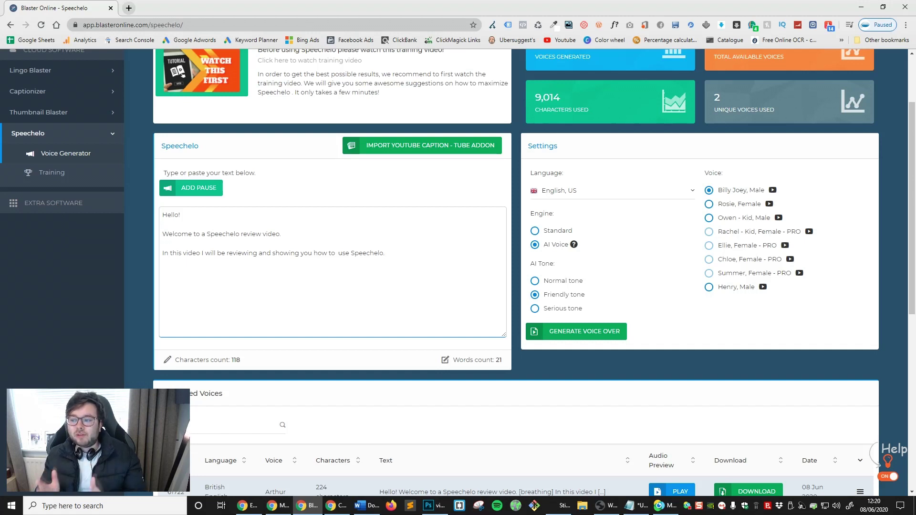
# Step: Set the language to English, British, the voice to Arthur, Male, and the Standard engine
pyautogui.click(721, 217)
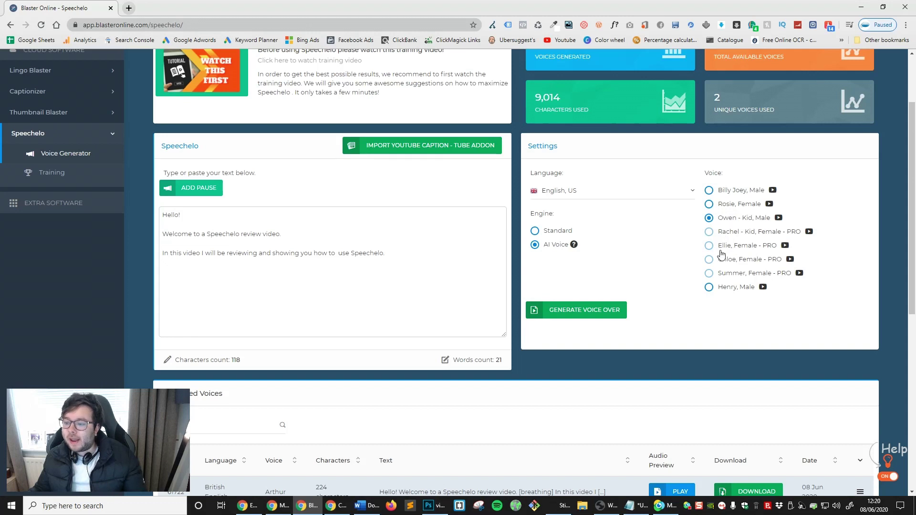
pyautogui.click(582, 194)
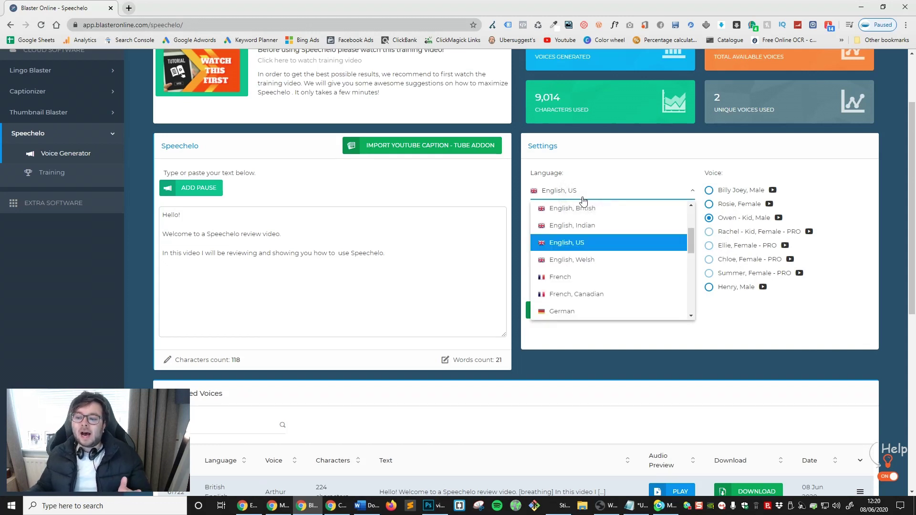
pyautogui.scroll(-5, 607, 239)
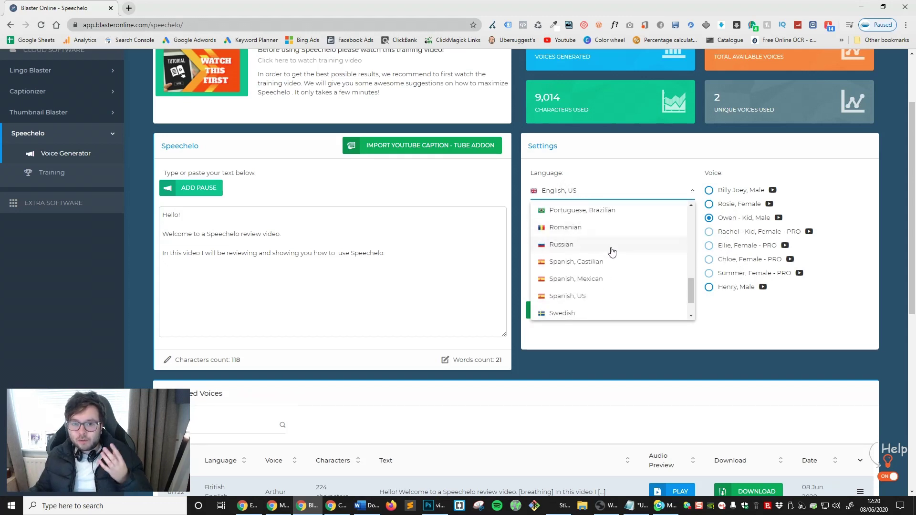
pyautogui.scroll(5, 612, 251)
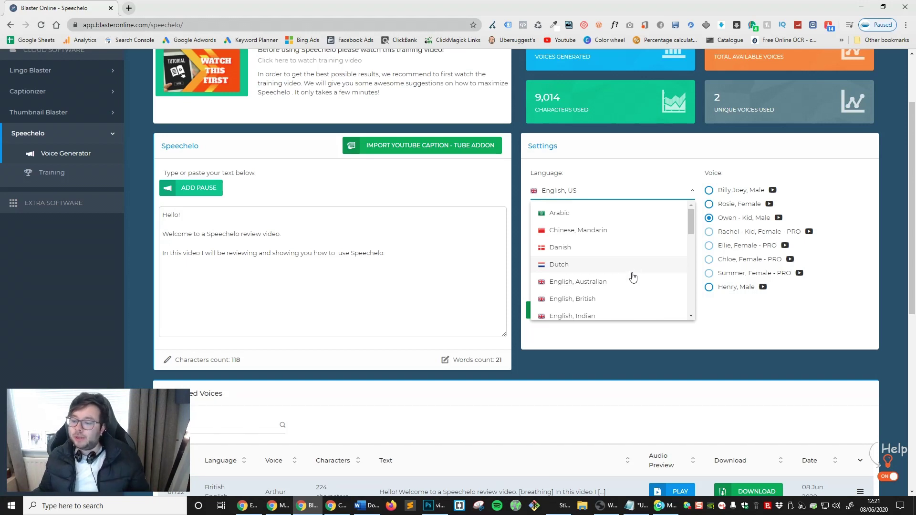
pyautogui.scroll(-1, 635, 275)
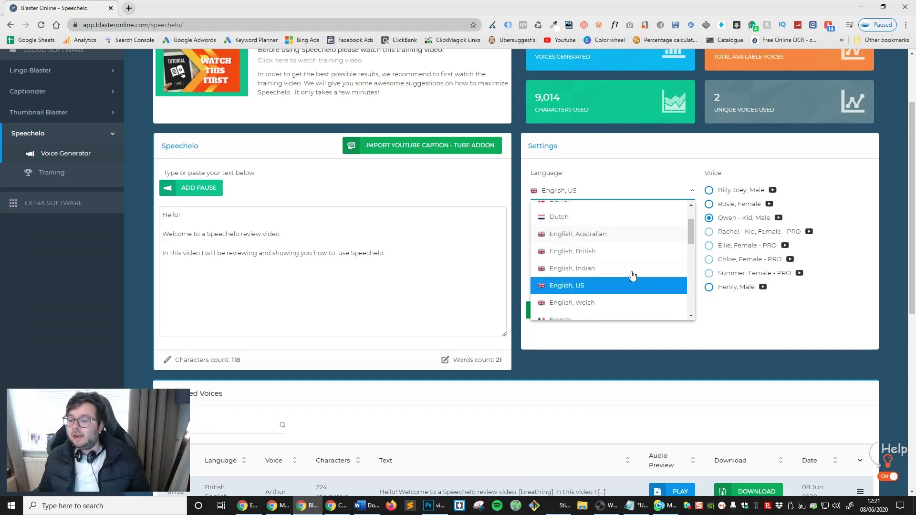
pyautogui.click(589, 255)
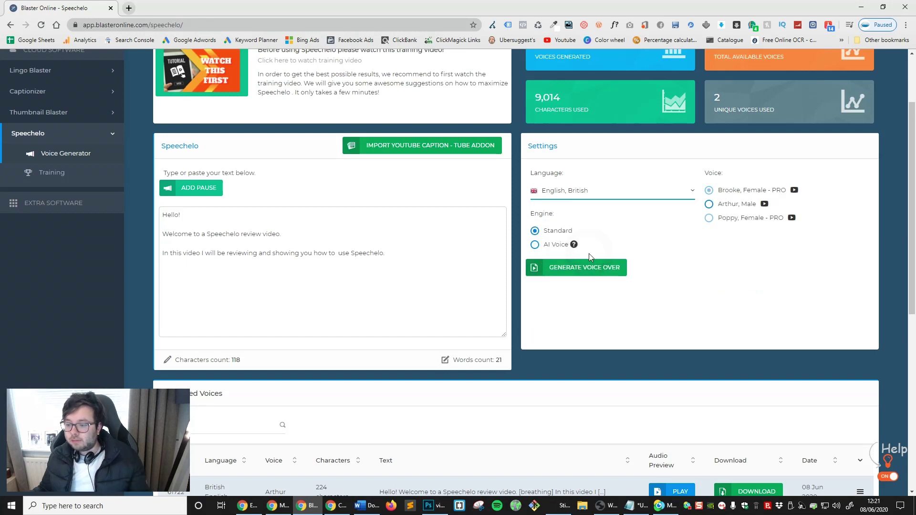
pyautogui.click(710, 205)
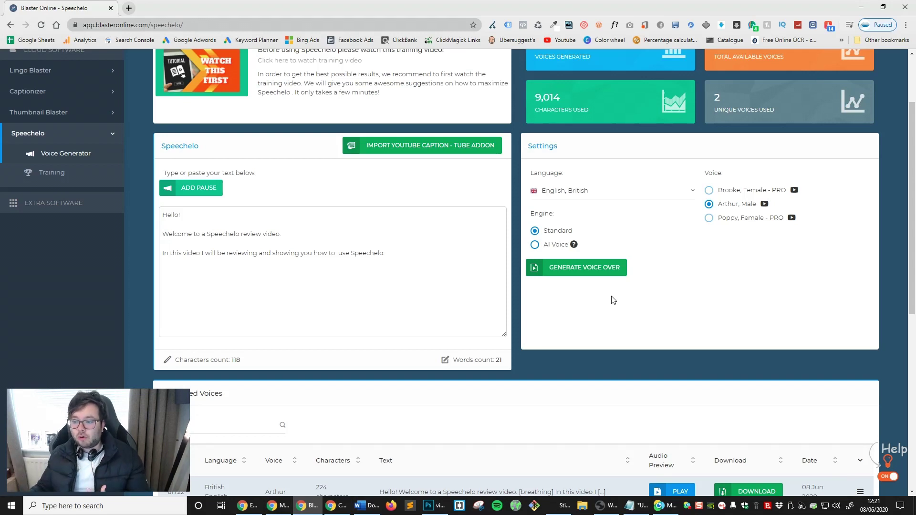
pyautogui.click(551, 233)
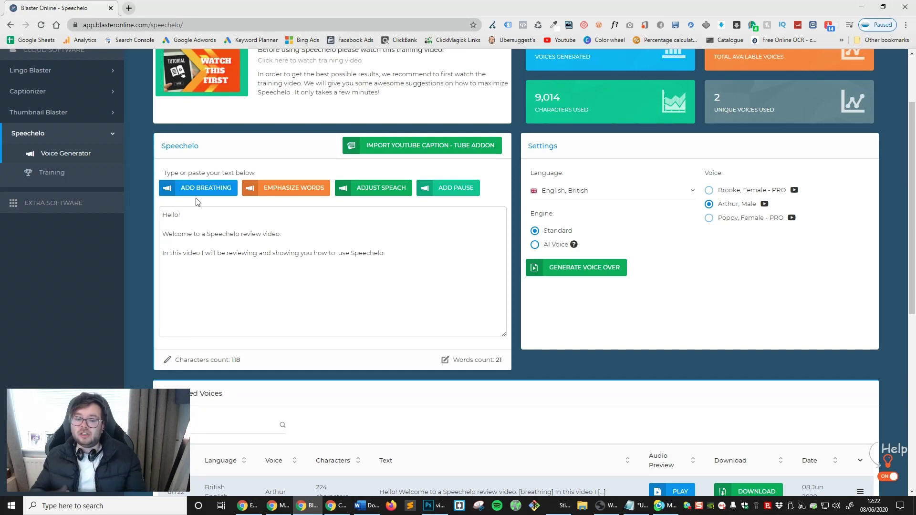
# Step: Insert a [breathing] tag on the blank third line and wrap 'how to' in emphasis tags
pyautogui.click(289, 246)
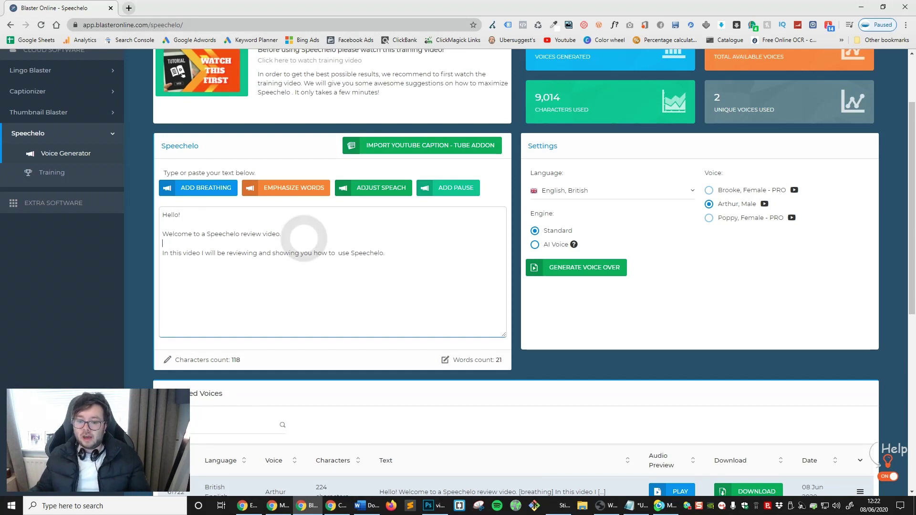
pyautogui.click(223, 190)
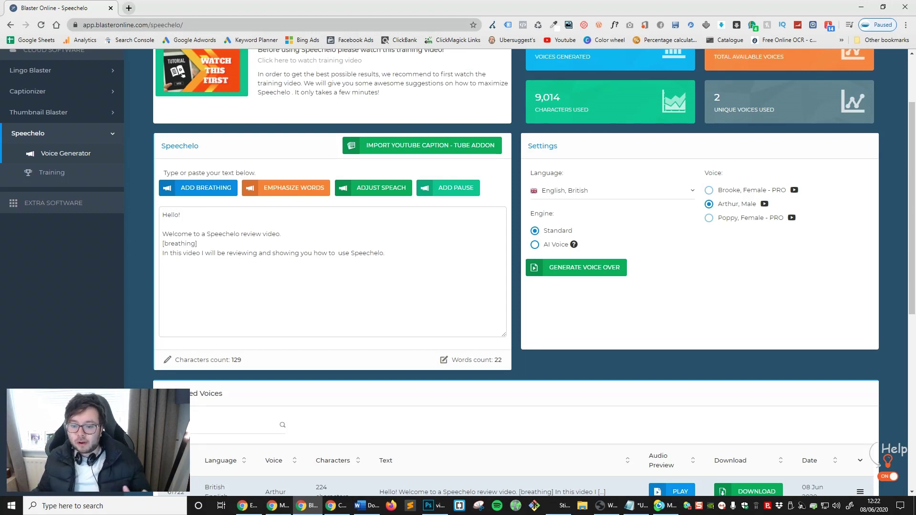
pyautogui.moveTo(328, 253); pyautogui.dragTo(348, 253)
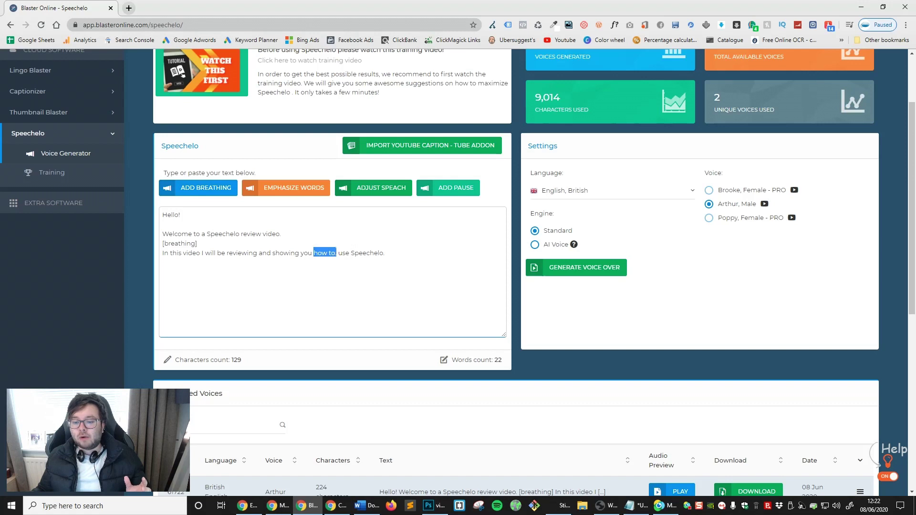
pyautogui.click(308, 191)
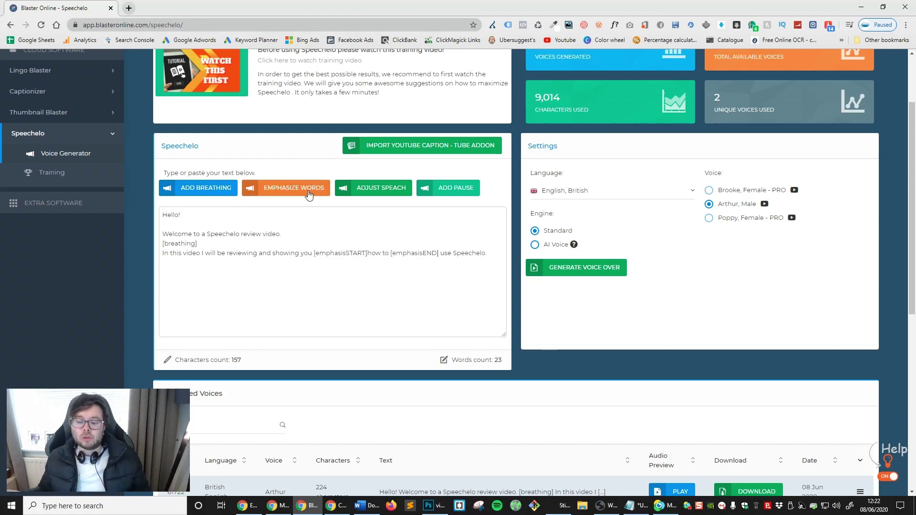
pyautogui.moveTo(368, 254); pyautogui.dragTo(423, 253)
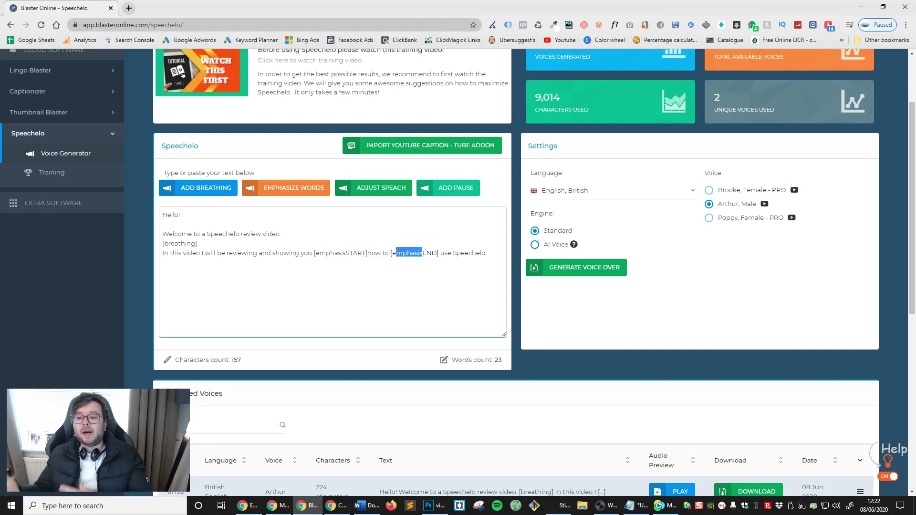
pyautogui.click(488, 247)
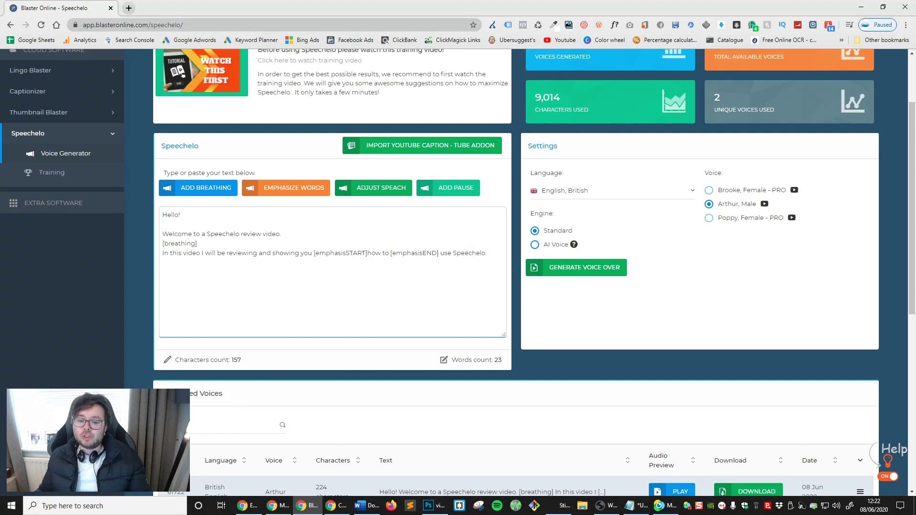
pyautogui.click(244, 219)
pyautogui.click(456, 188)
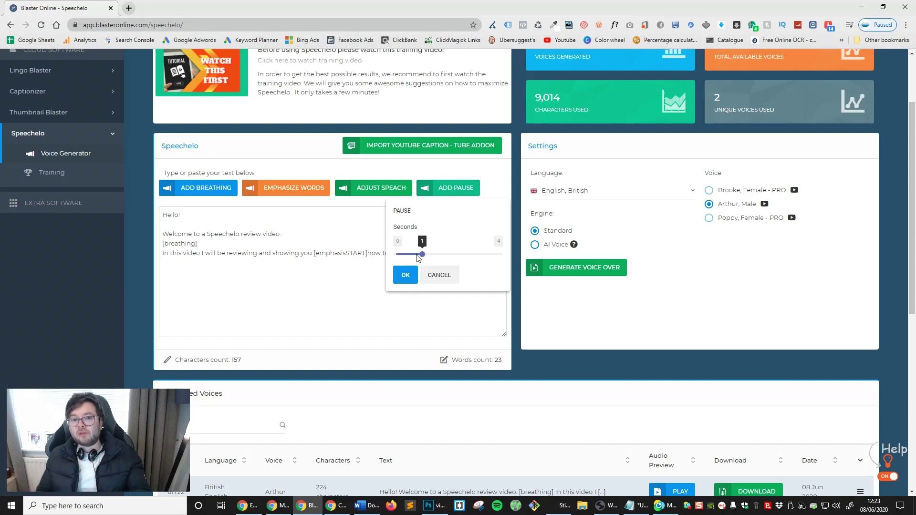
pyautogui.click(431, 275)
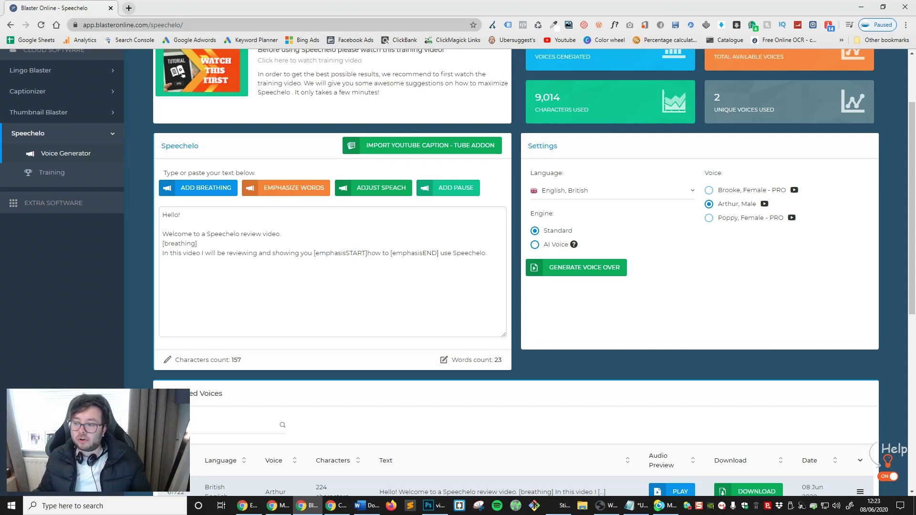
pyautogui.scroll(1, 515, 272)
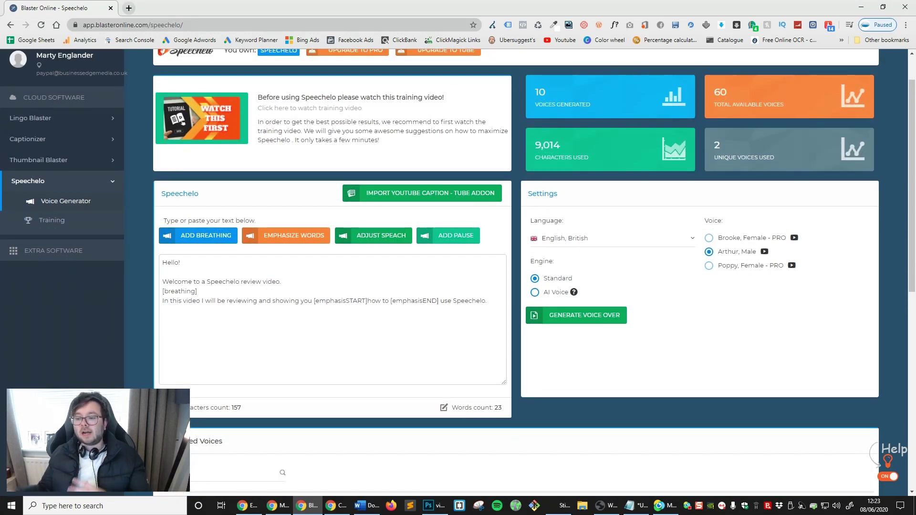
# Step: Try Dutch and then Danish as the language, then switch back to English, British
pyautogui.click(585, 239)
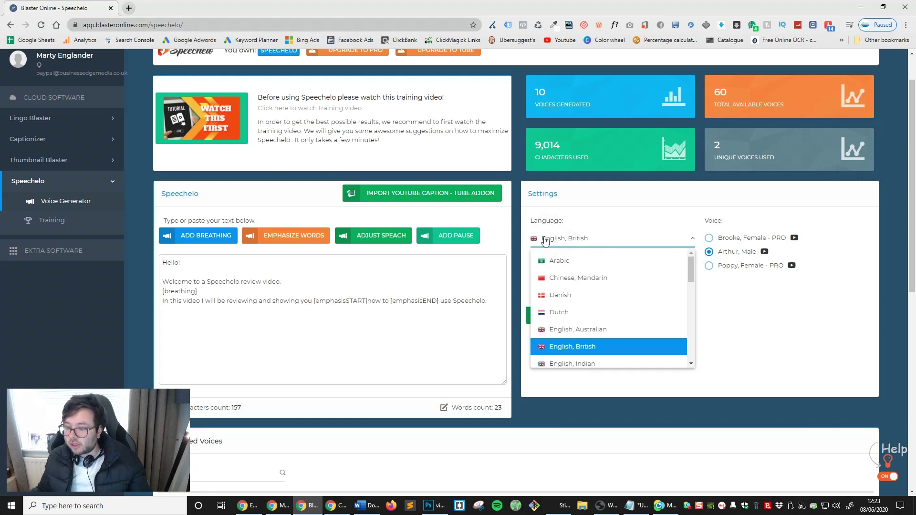
pyautogui.click(595, 313)
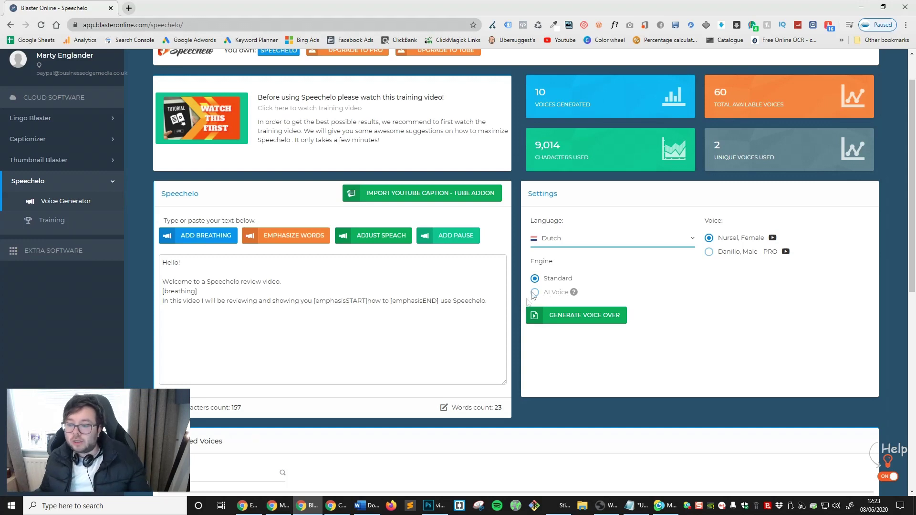
pyautogui.click(549, 242)
pyautogui.click(573, 296)
pyautogui.click(599, 244)
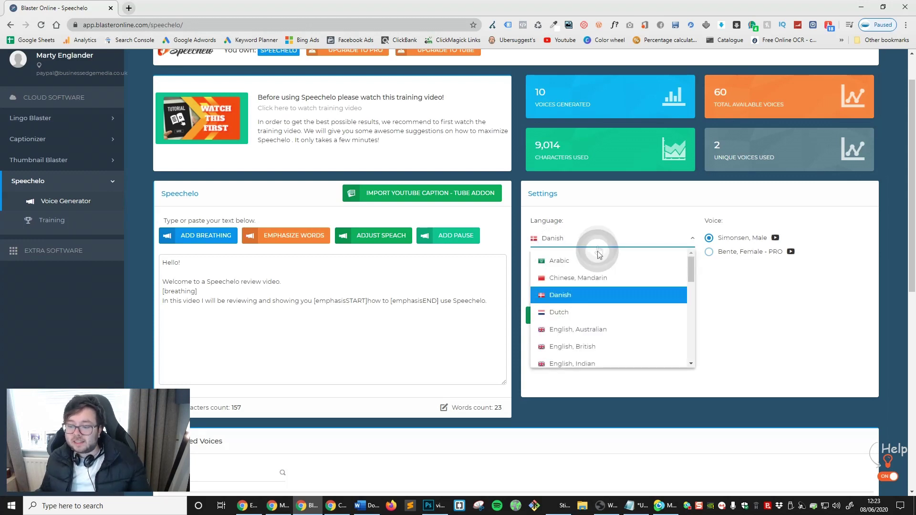
pyautogui.scroll(-2, 602, 299)
pyautogui.click(603, 301)
# Step: Cancel the switch to the AI Voice engine, staying on Standard with English, British
pyautogui.click(555, 292)
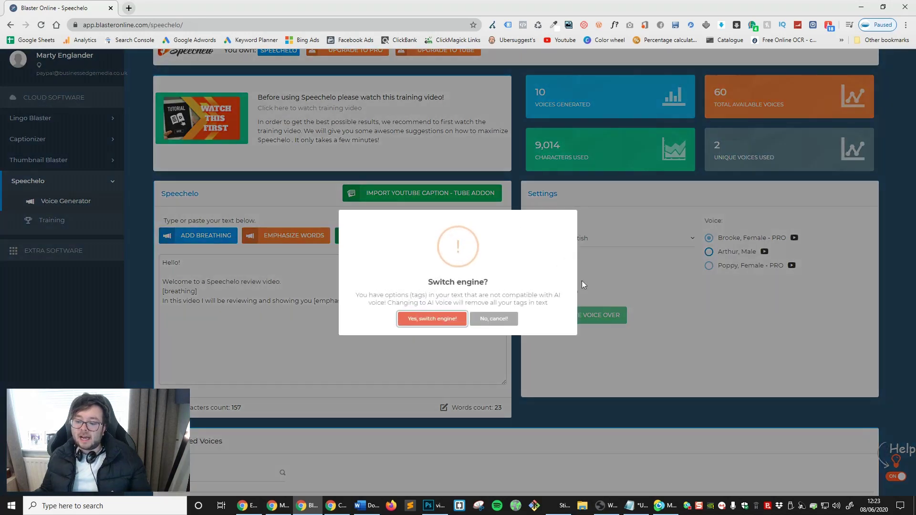
pyautogui.click(491, 319)
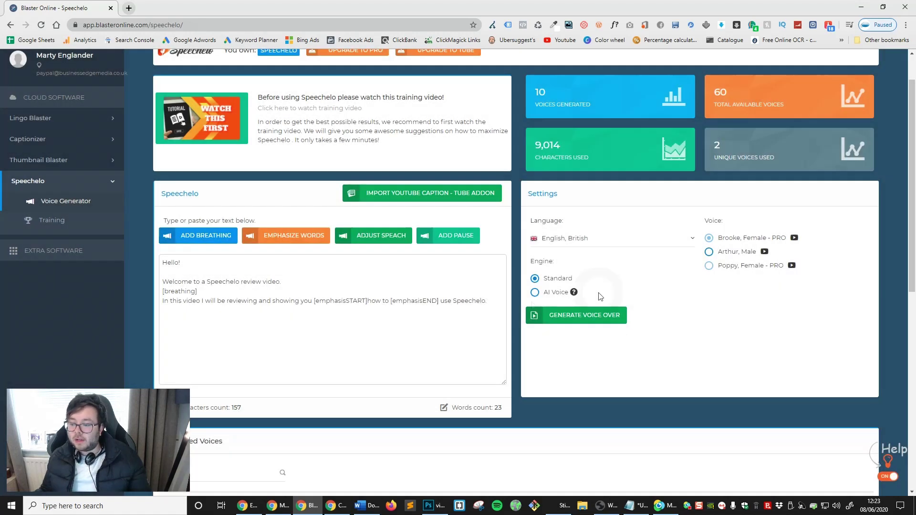
pyautogui.click(610, 241)
pyautogui.scroll(-2, 605, 314)
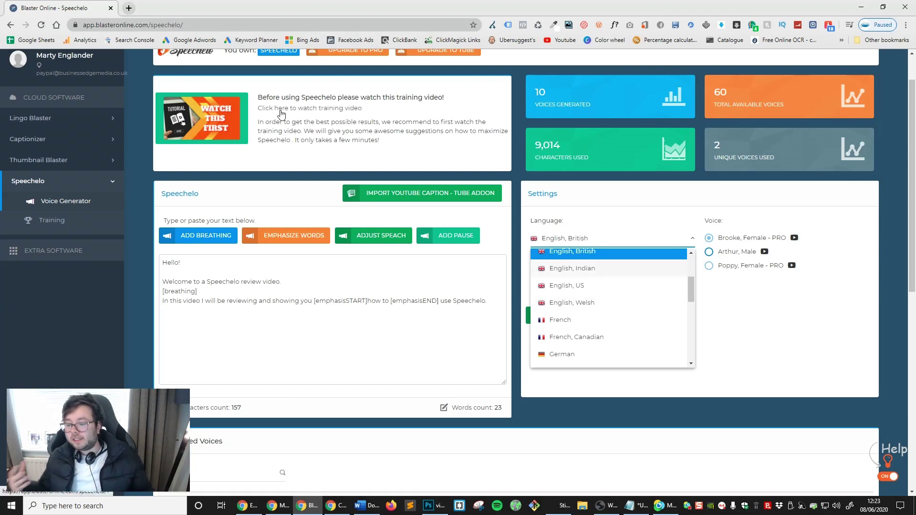
pyautogui.click(810, 326)
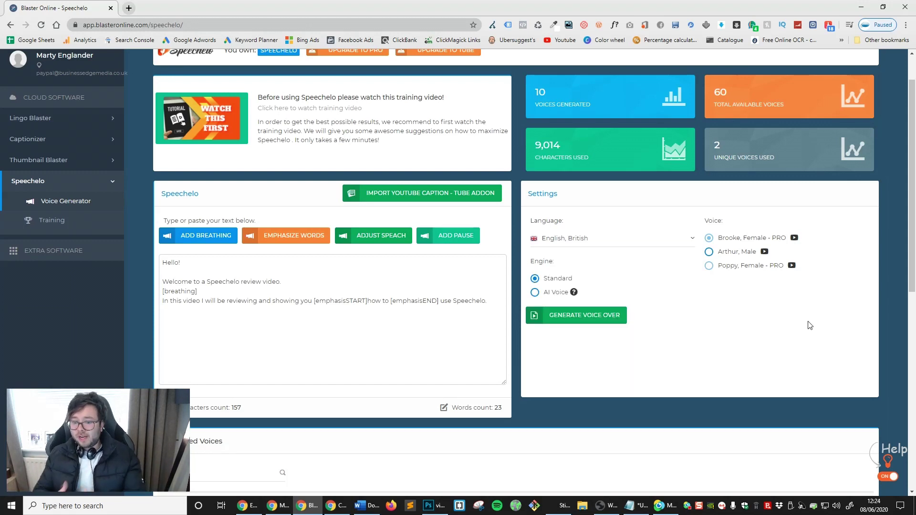
# Step: Replace the tagged script with the untagged three-paragraph version
pyautogui.click(409, 323)
pyautogui.hotkey('ctrl', 'a')
pyautogui.press('BackSpace')
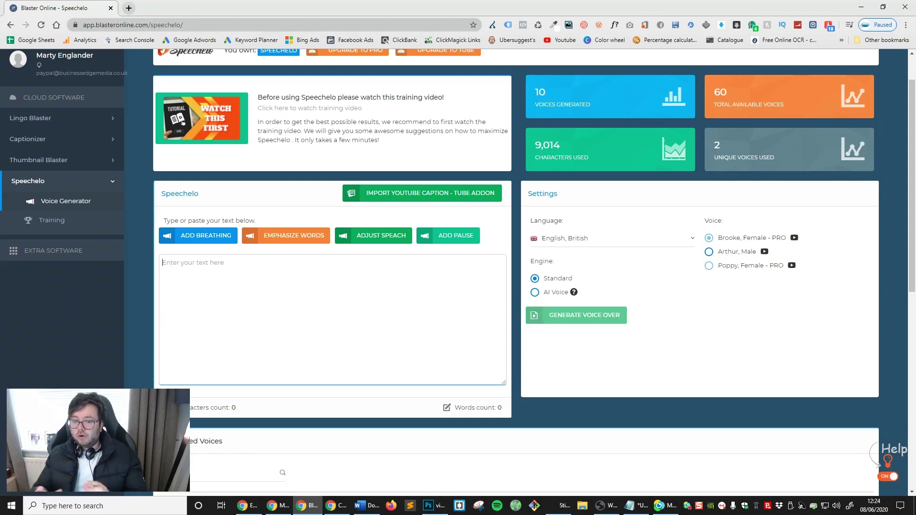
pyautogui.write('Hello!  Welcome to a Speechelo review video.  In this video I will be reviewing and showing you how to  use Speechelo.')
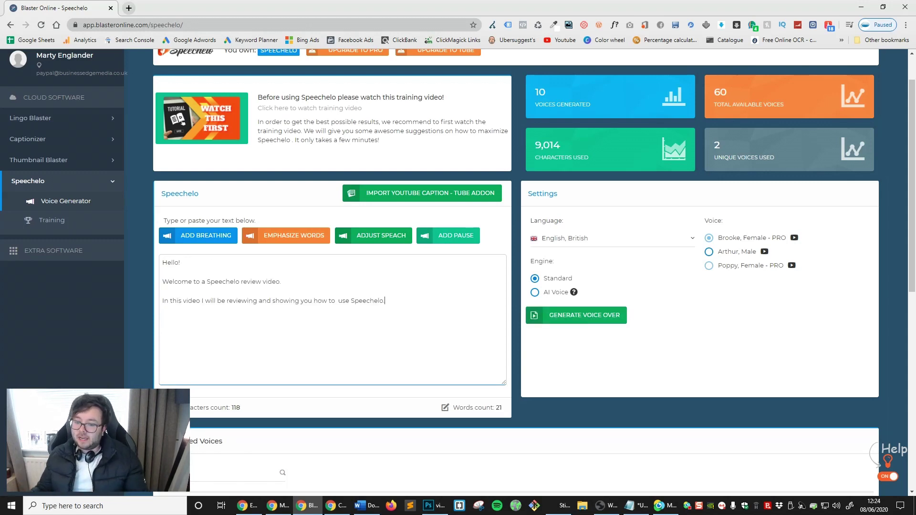
# Step: Switch to the AI Voice engine with Arthur, Male and generate the voice-over
pyautogui.click(535, 292)
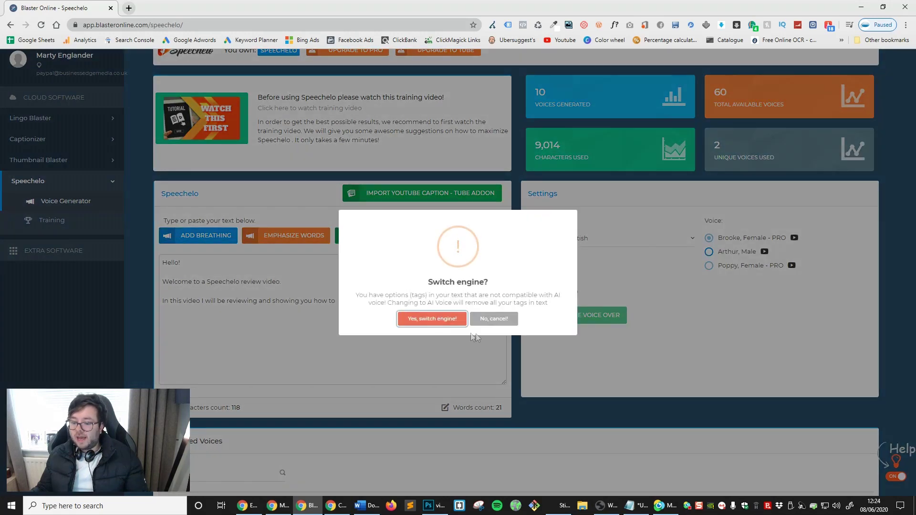
pyautogui.click(430, 319)
pyautogui.click(310, 322)
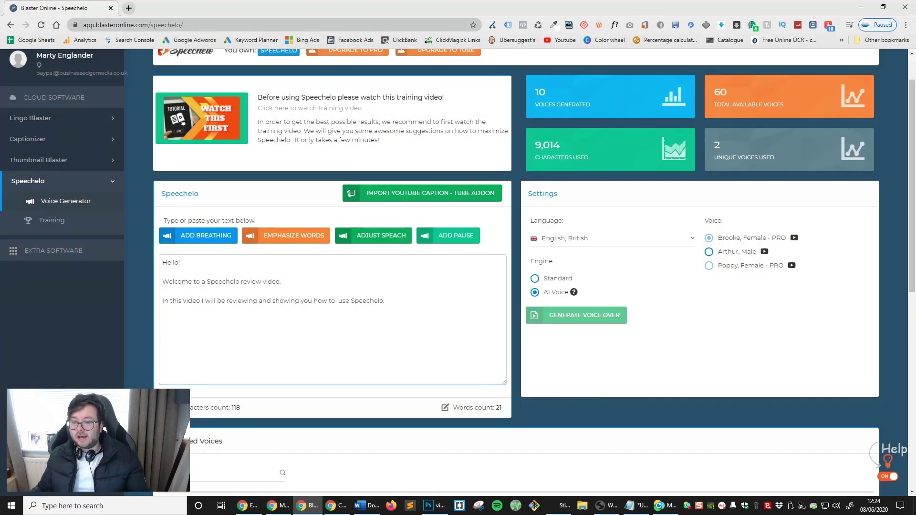
pyautogui.click(357, 328)
pyautogui.click(603, 379)
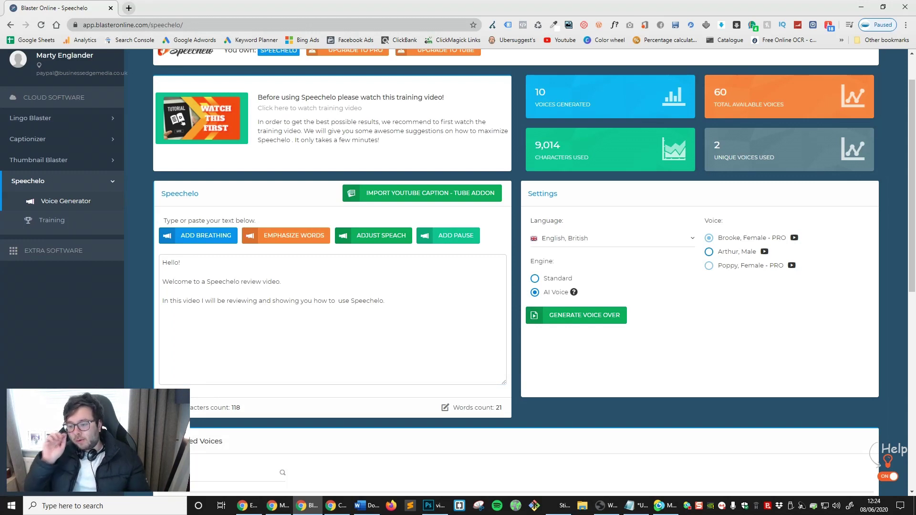
pyautogui.click(709, 252)
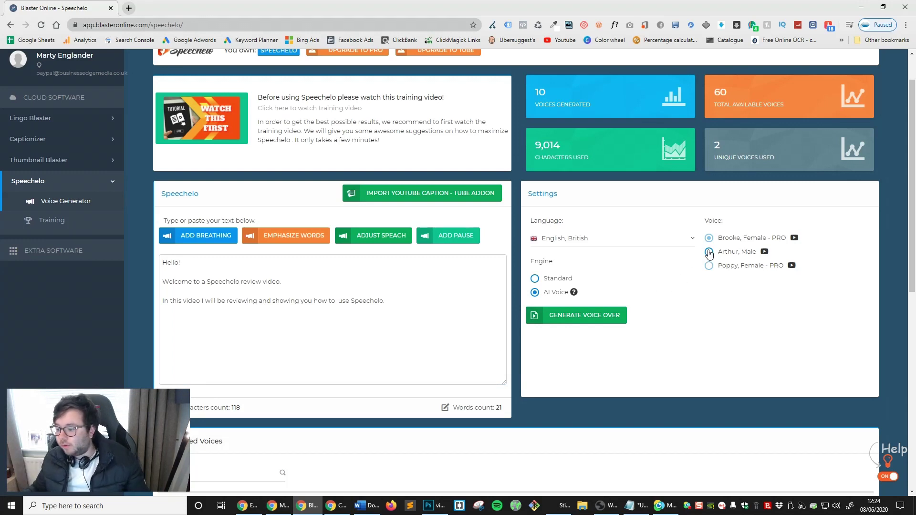
pyautogui.click(542, 321)
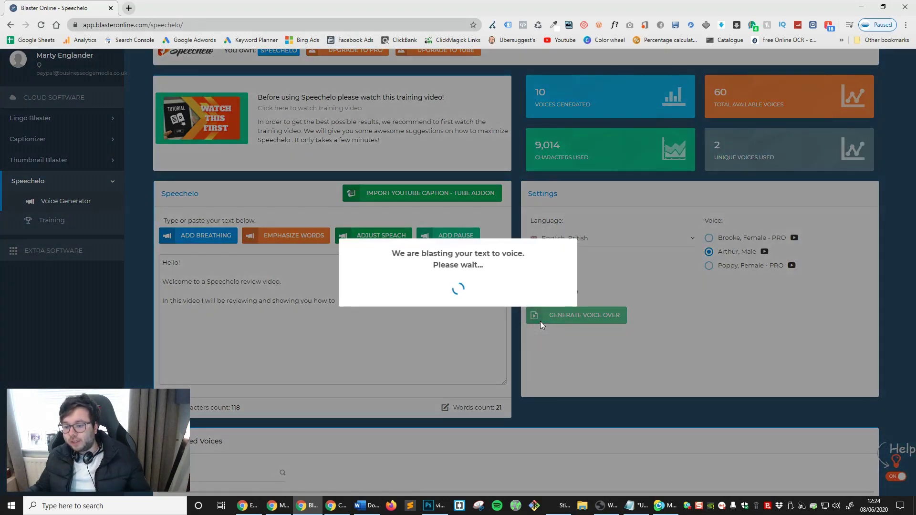
# Step: Download the newly created voice-over 61852 from Generated Voices
pyautogui.click(457, 311)
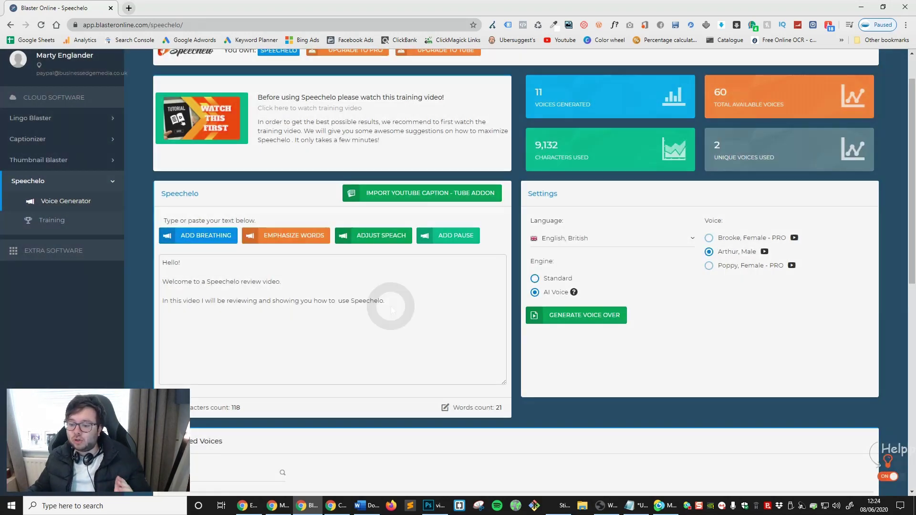
pyautogui.scroll(-5, 649, 306)
pyautogui.scroll(-5, 743, 350)
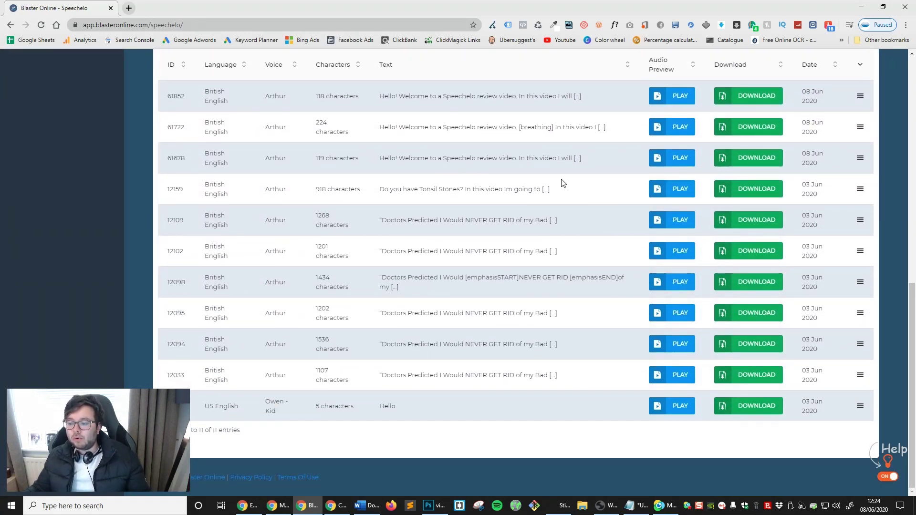
pyautogui.scroll(6, 560, 180)
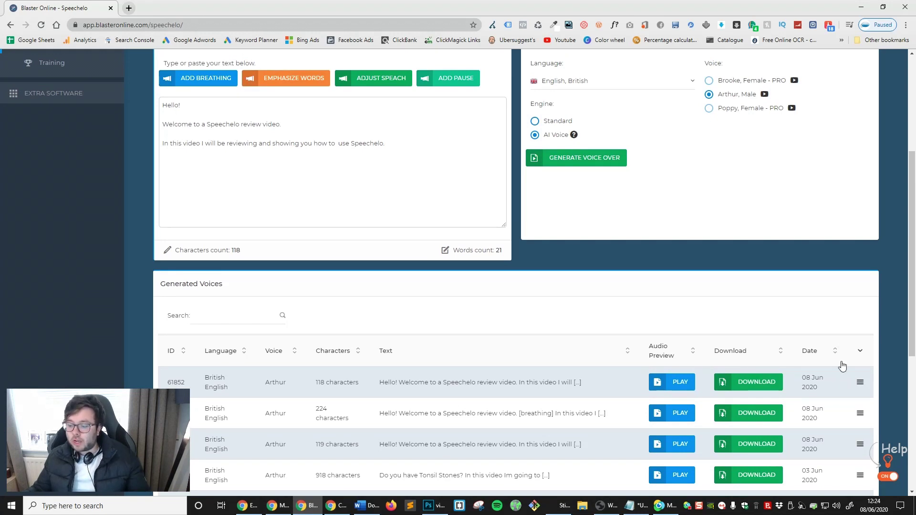
pyautogui.click(862, 385)
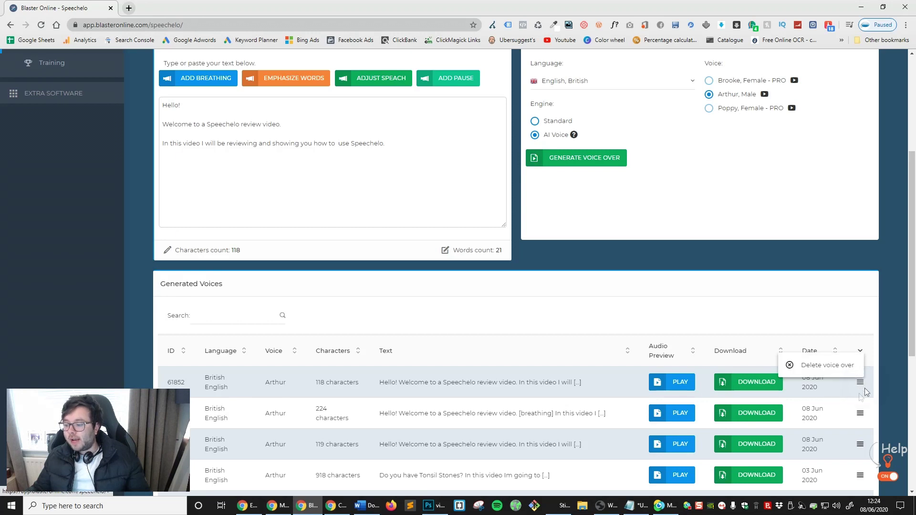
pyautogui.click(756, 385)
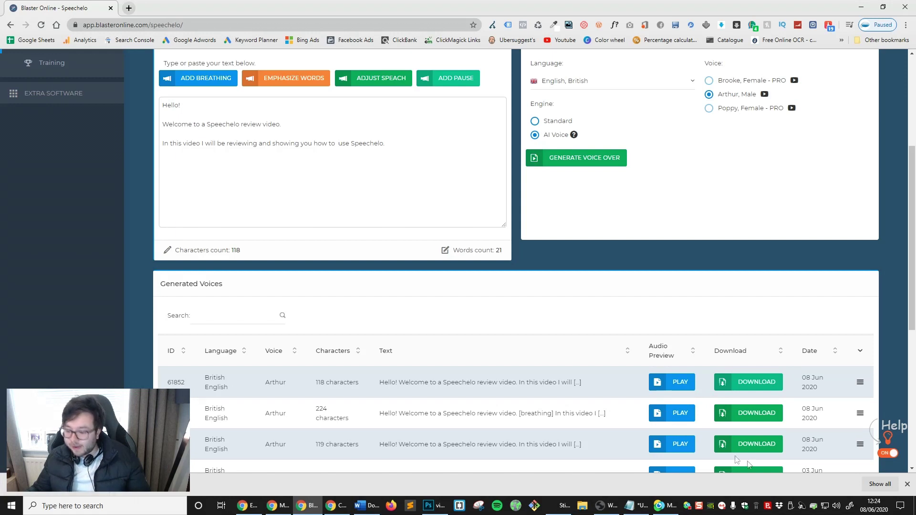
# Step: Play the 9-second preview of voice-over 61852, skip ahead, and close it
pyautogui.click(673, 383)
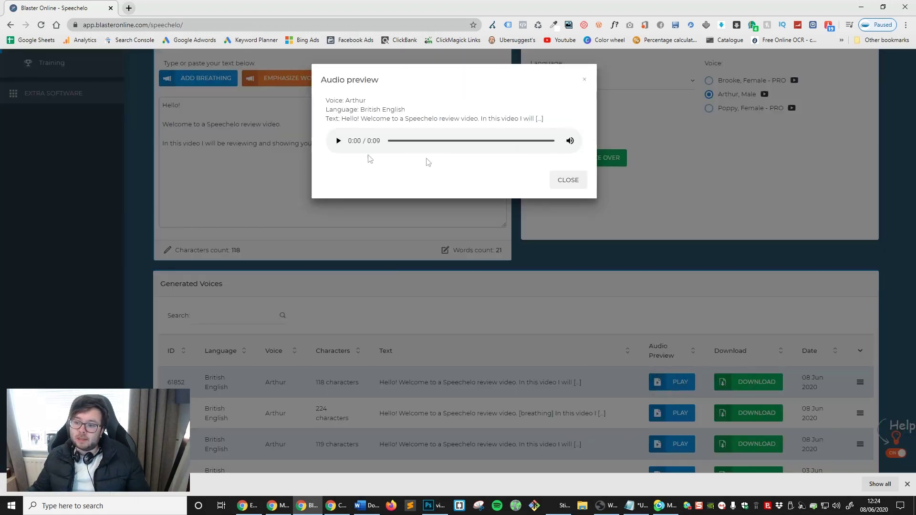
pyautogui.click(337, 141)
pyautogui.moveTo(511, 141); pyautogui.dragTo(430, 142)
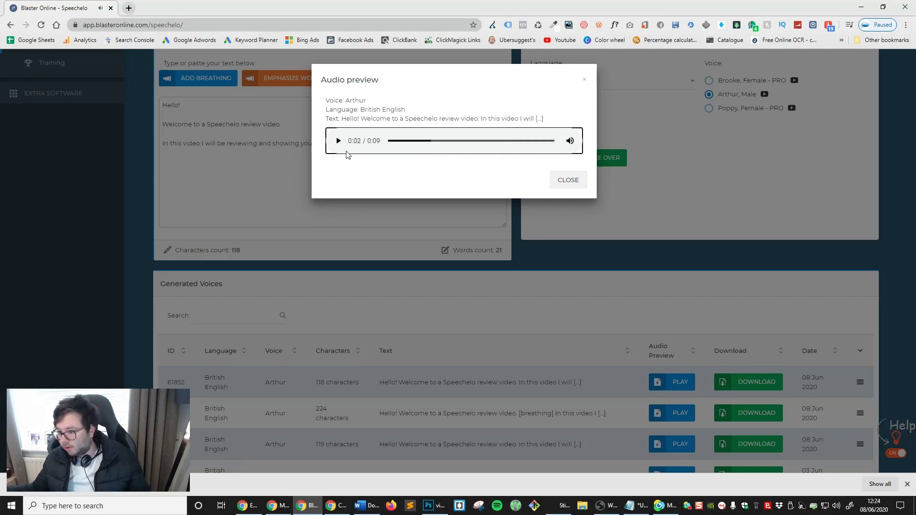
pyautogui.click(568, 180)
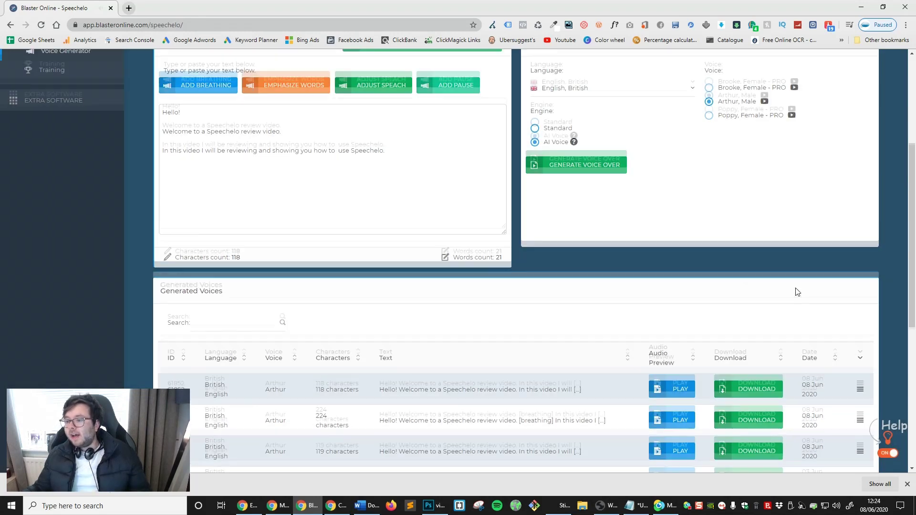
# Step: Insert a [breathing] tag under the welcome line
pyautogui.scroll(2, 797, 292)
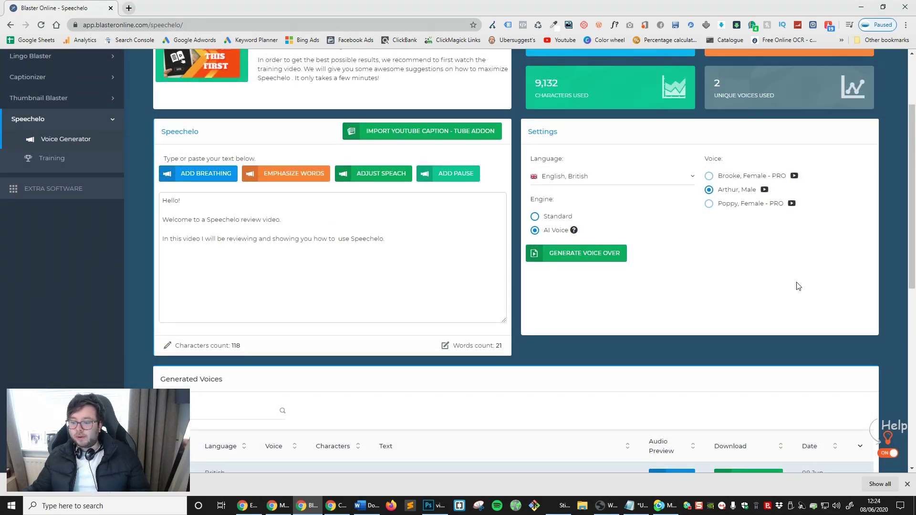
pyautogui.scroll(2, 797, 287)
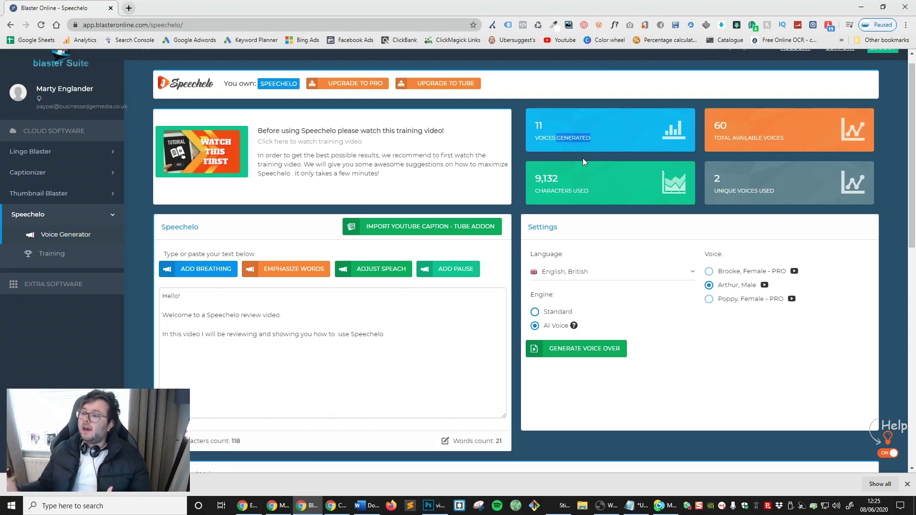
pyautogui.scroll(-4, 571, 162)
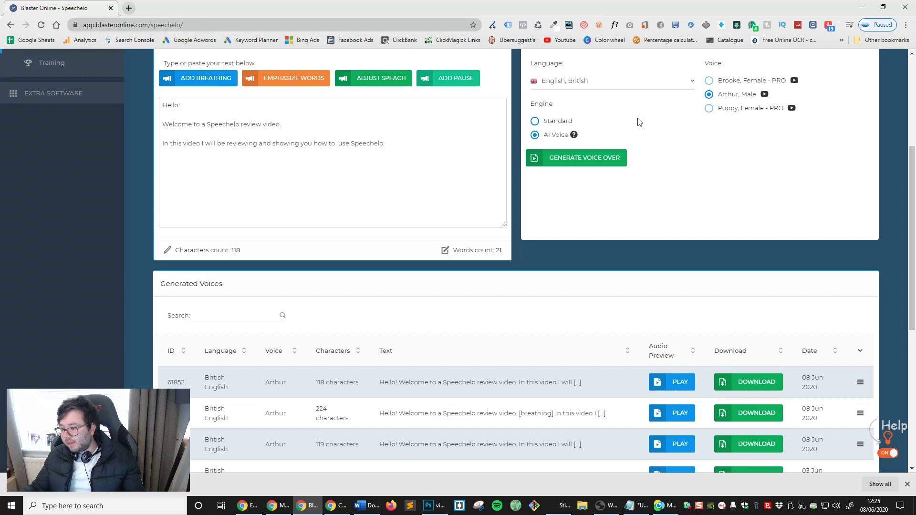
pyautogui.scroll(-3, 684, 138)
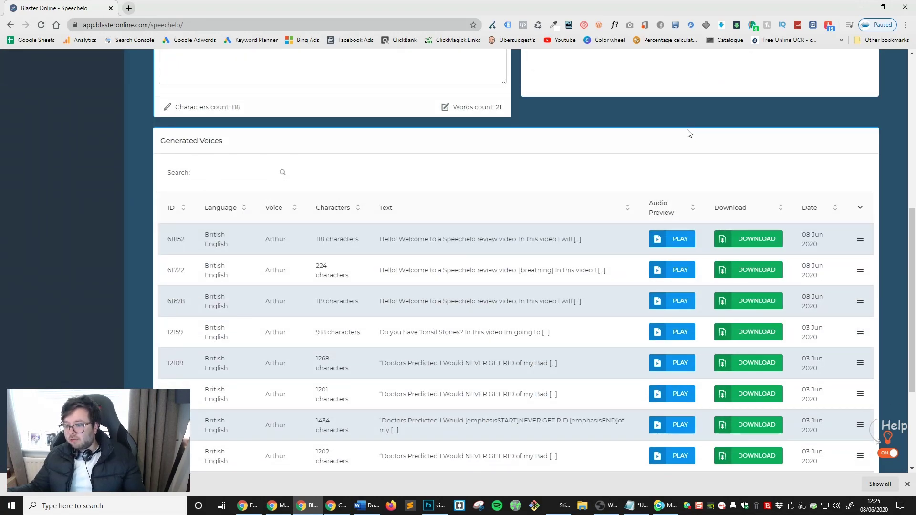
pyautogui.scroll(4, 698, 132)
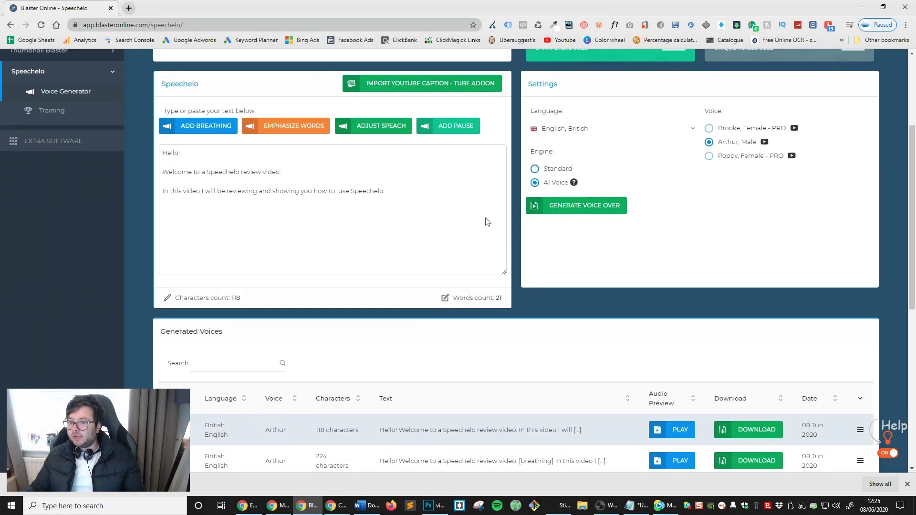
pyautogui.click(419, 237)
pyautogui.hotkey('ctrl', 'a')
pyautogui.press('Right')
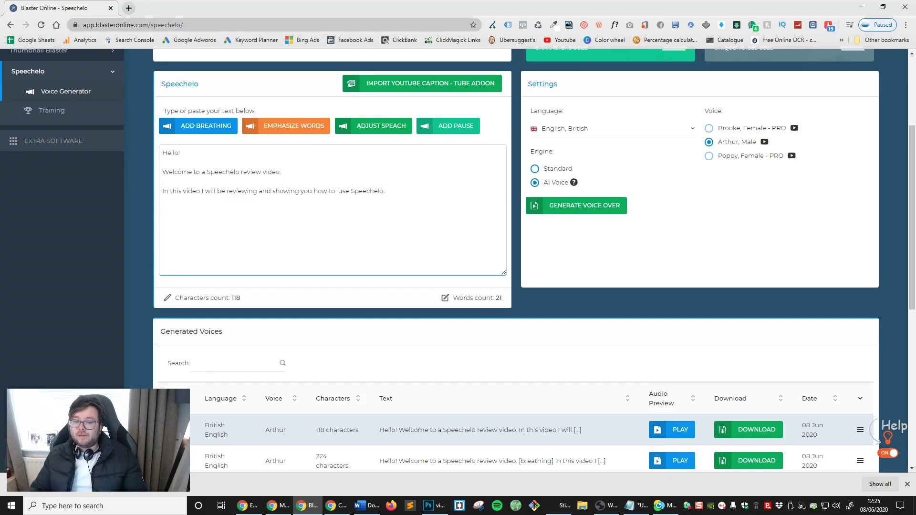
pyautogui.click(176, 127)
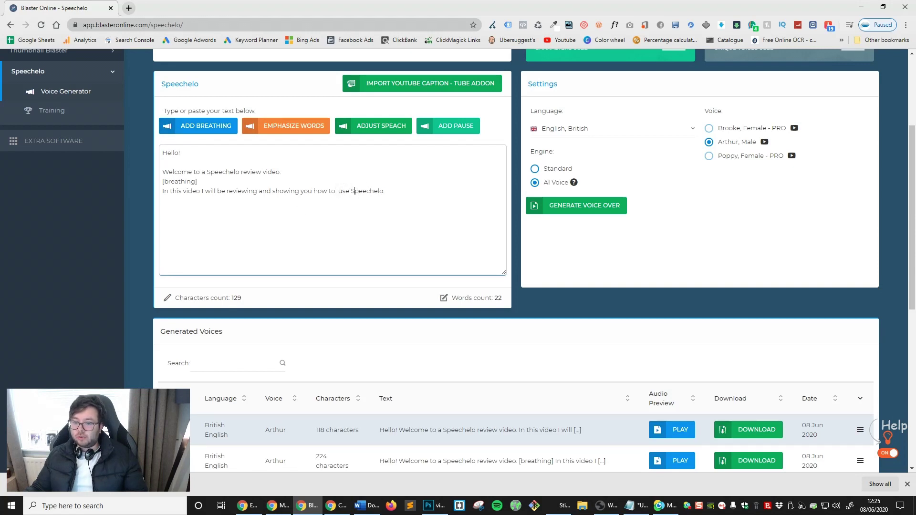
# Step: Wrap 'how to' in emphasis tags and bring up the Adjust Speech settings
pyautogui.moveTo(336, 191); pyautogui.dragTo(313, 191)
pyautogui.click(299, 137)
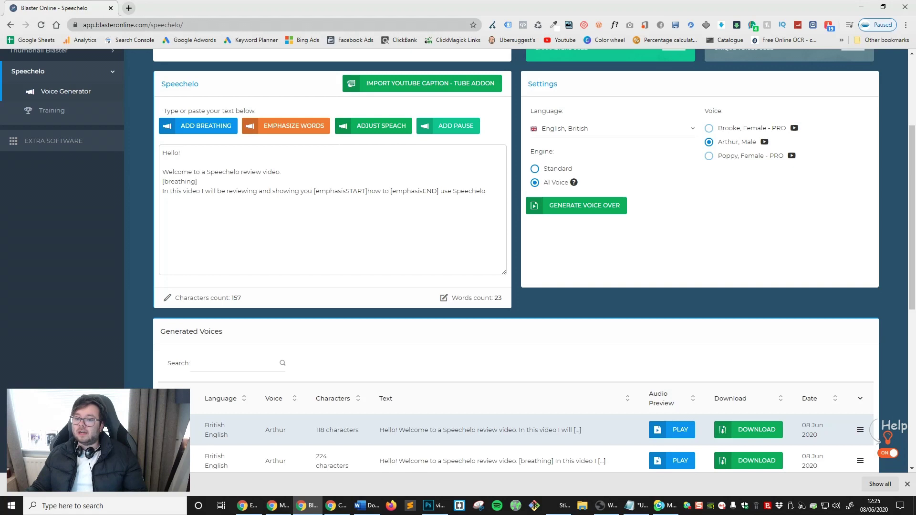
pyautogui.click(389, 129)
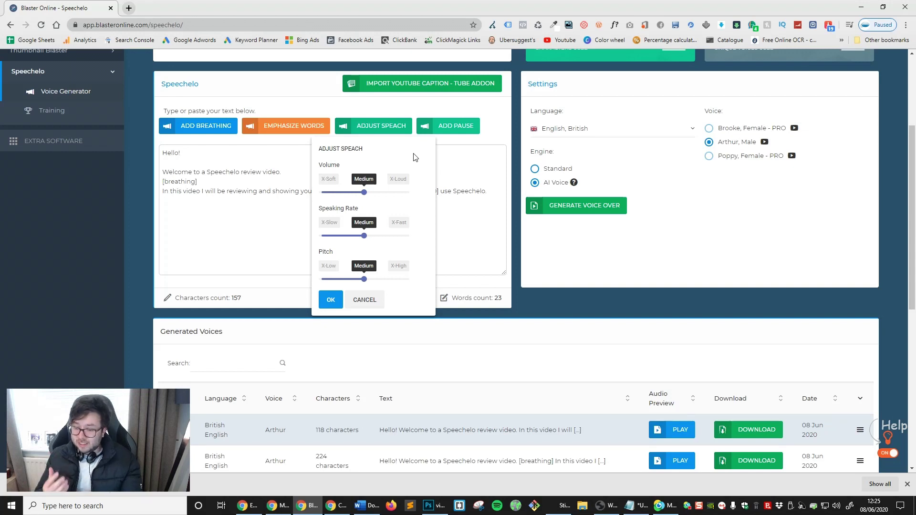
# Step: Apply Loud volume, Slow speaking rate and High pitch to the final word 'Speechelo'
pyautogui.doubleClick(467, 192)
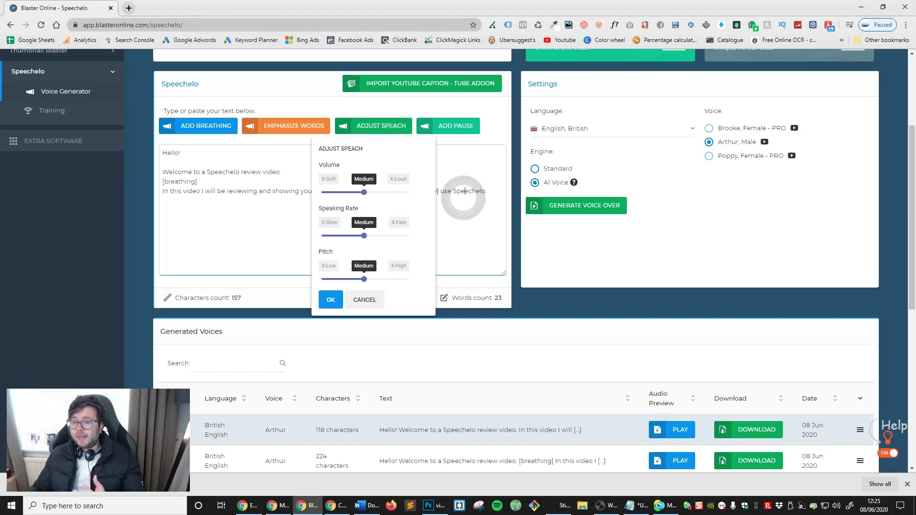
pyautogui.click(347, 299)
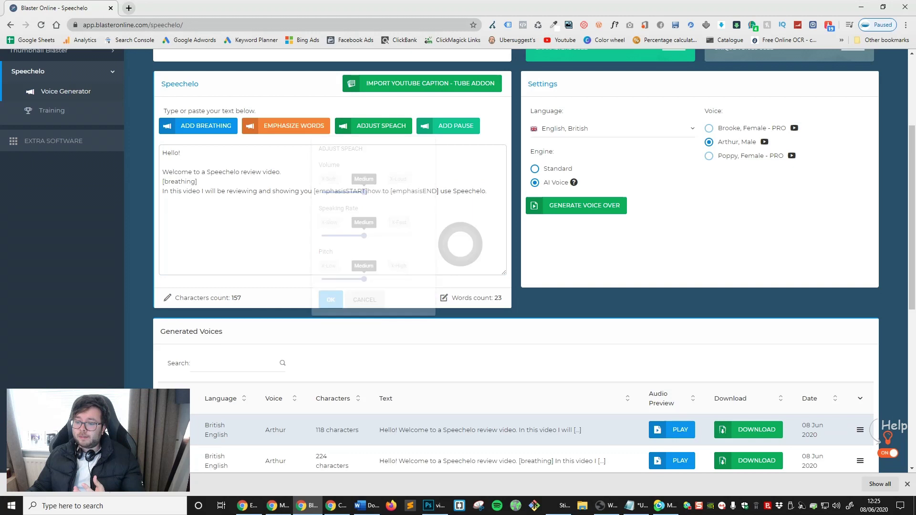
pyautogui.doubleClick(456, 191)
pyautogui.click(389, 128)
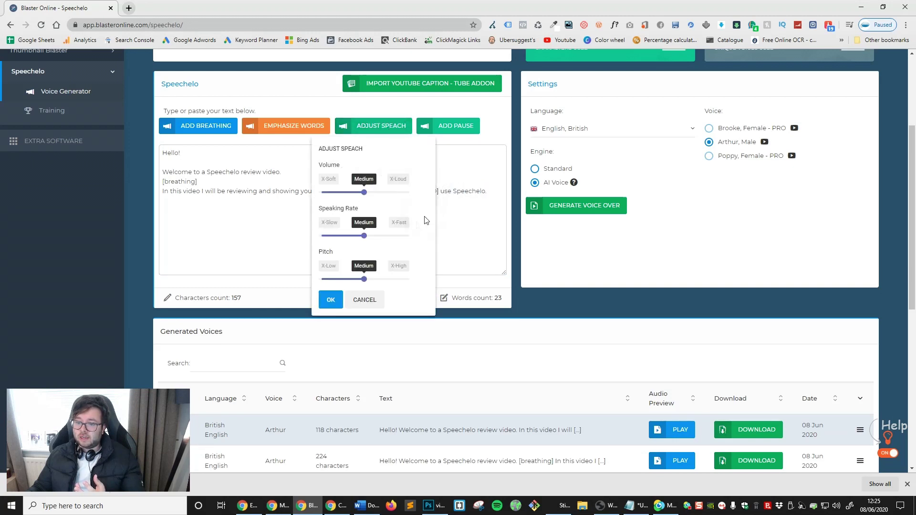
pyautogui.click(364, 193)
pyautogui.moveTo(365, 193); pyautogui.dragTo(385, 192)
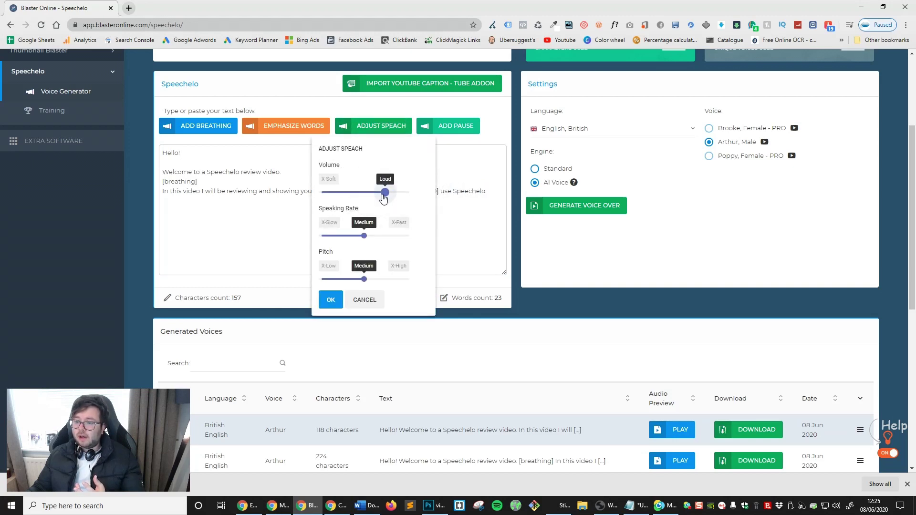
pyautogui.moveTo(364, 236); pyautogui.dragTo(340, 236)
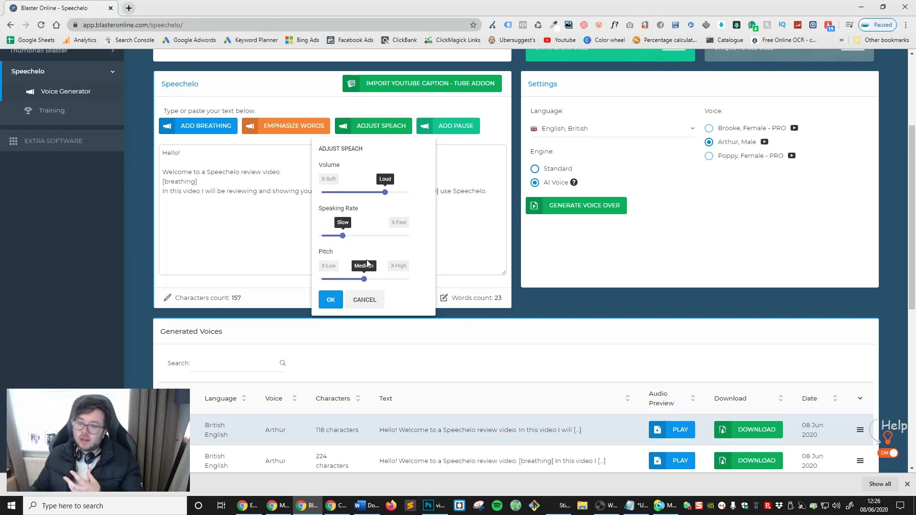
pyautogui.moveTo(364, 279); pyautogui.dragTo(385, 279)
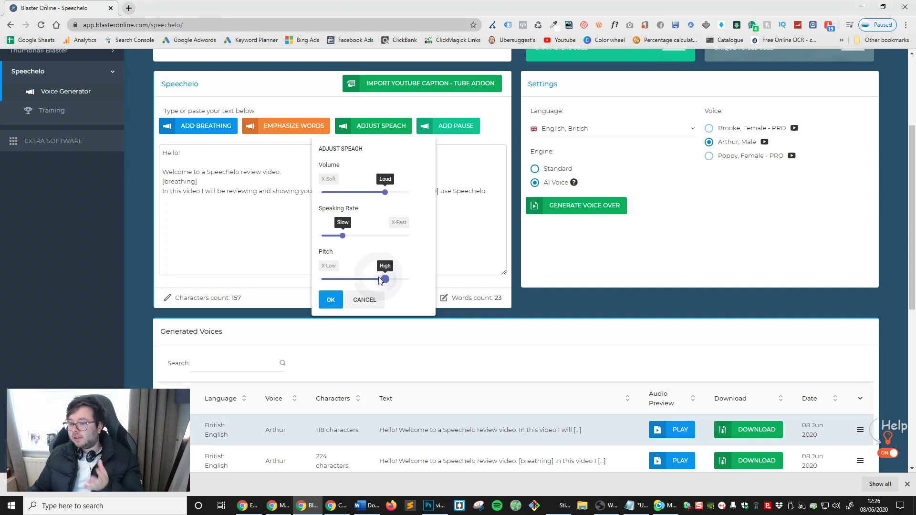
pyautogui.click(336, 303)
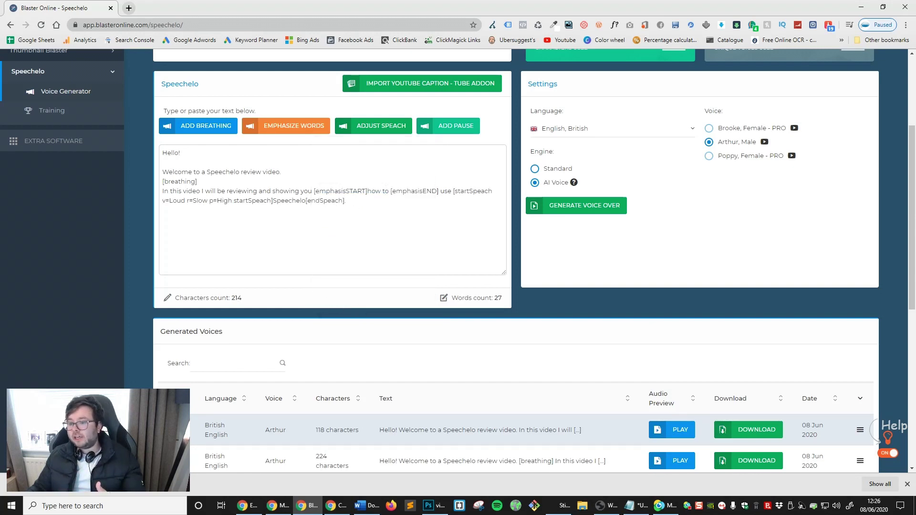
# Step: Check the inserted speech tag and the last paragraph by selecting text in the script
pyautogui.moveTo(454, 192); pyautogui.dragTo(460, 210)
pyautogui.click(301, 210)
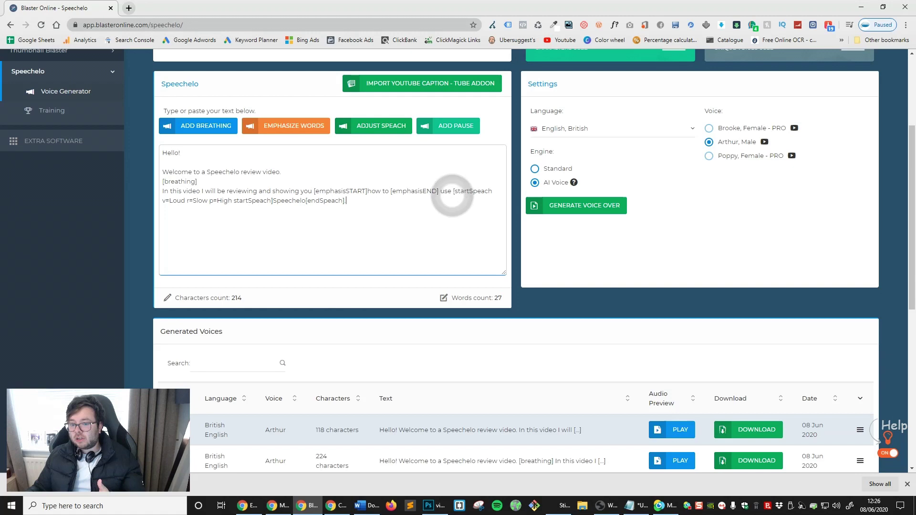
pyautogui.tripleClick(305, 200)
pyautogui.click(293, 200)
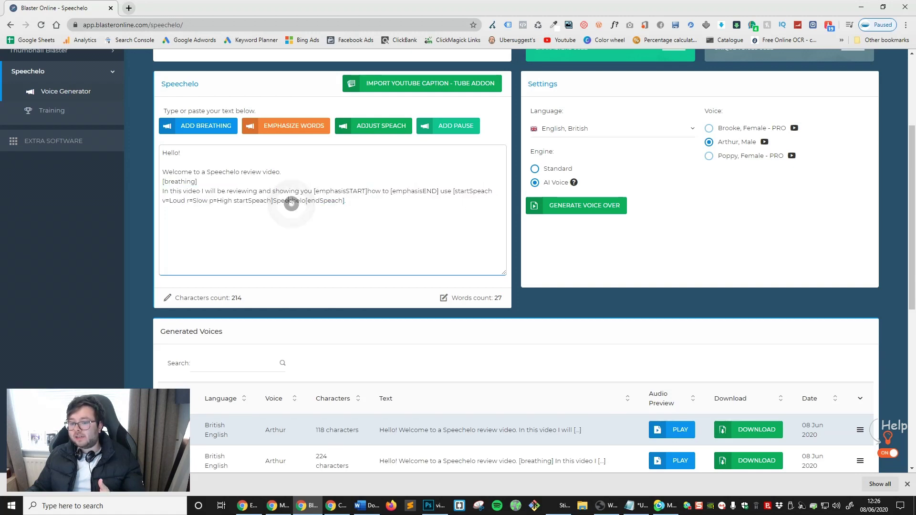
pyautogui.doubleClick(289, 200)
pyautogui.click(361, 203)
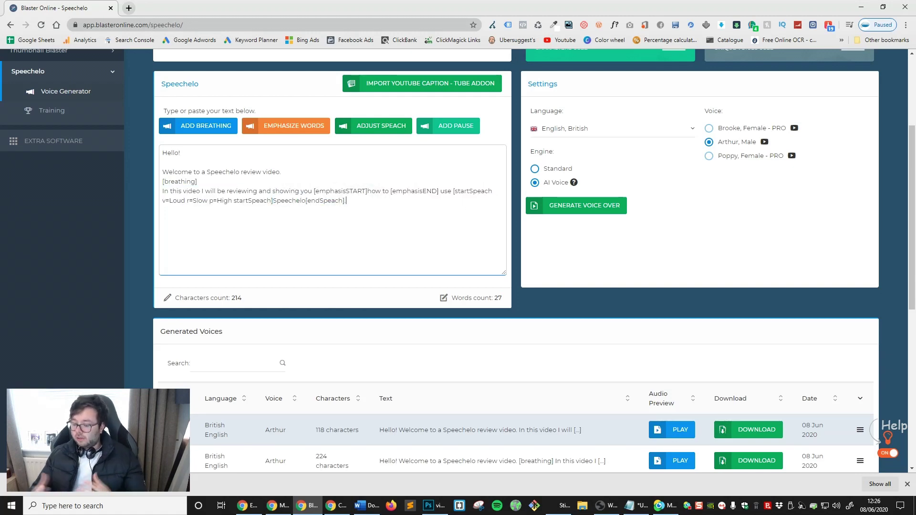